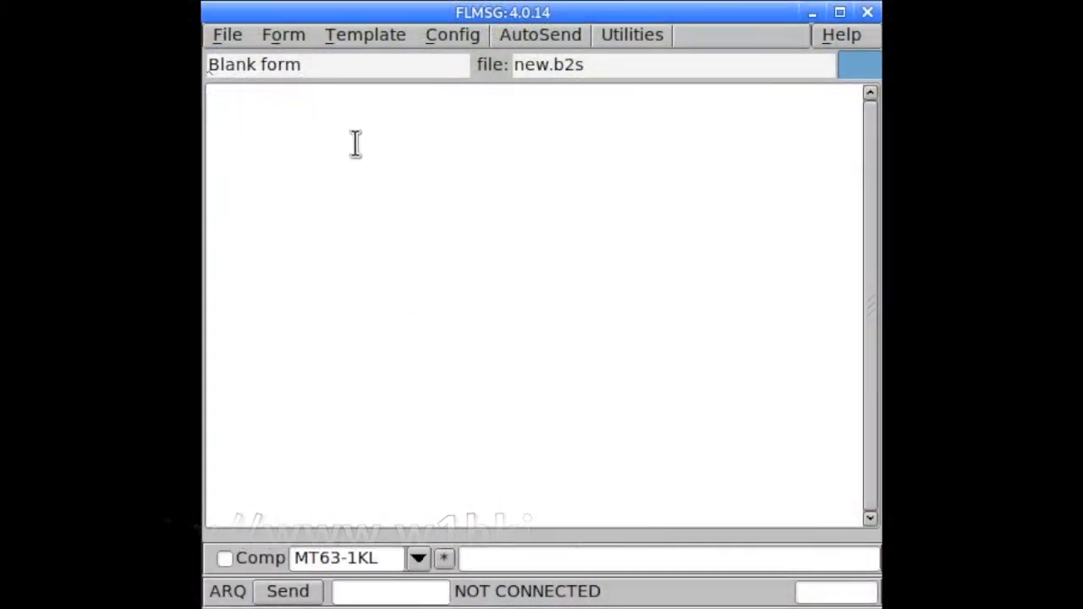
Switch to the ARRL Radiogram form and start a new message on it
left_click(287, 38)
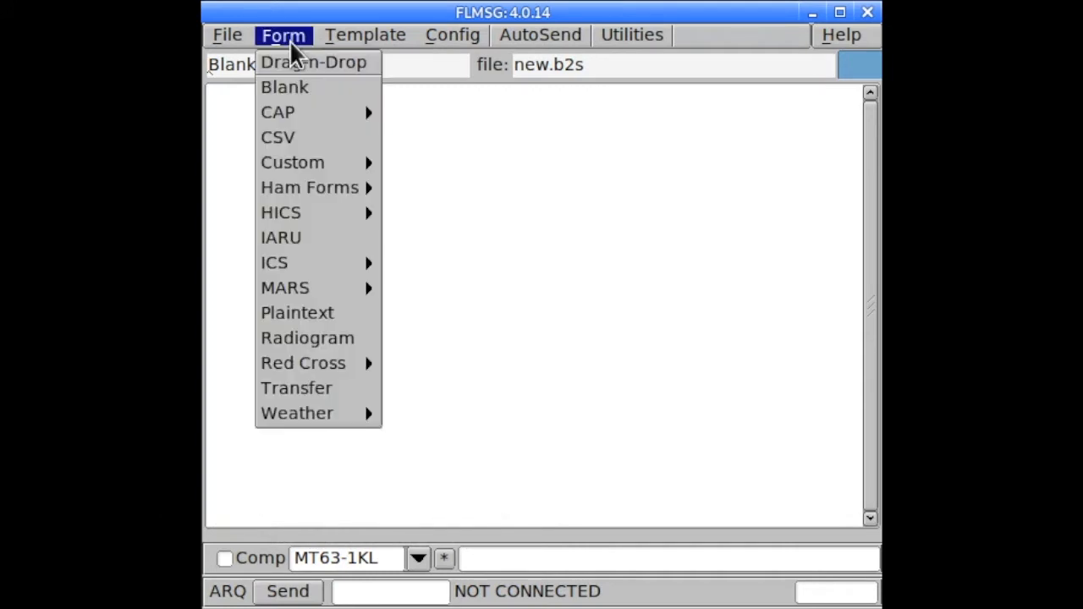
left_click(305, 342)
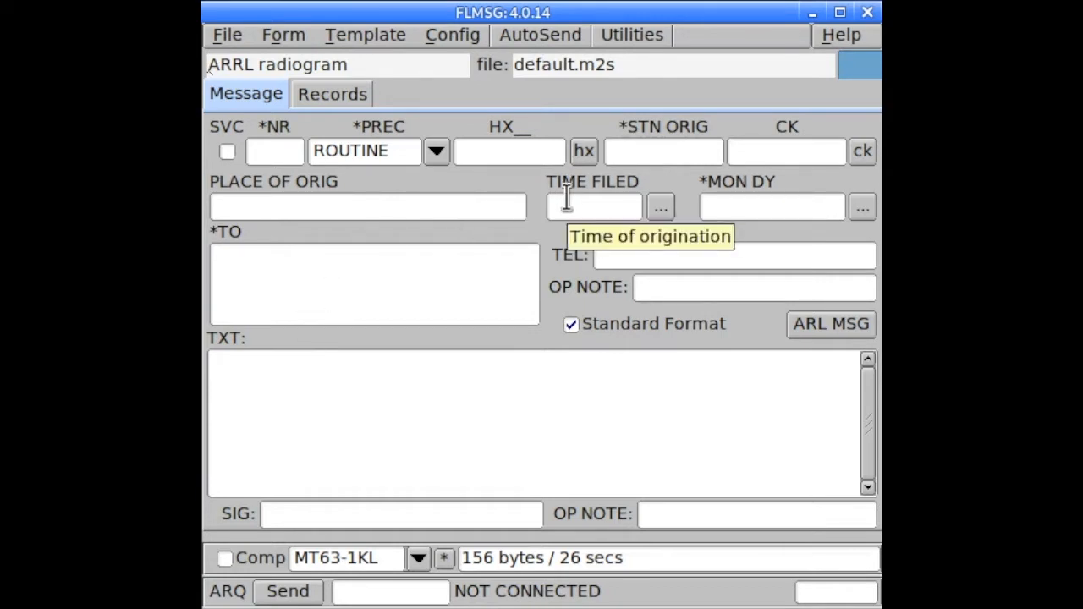
left_click(231, 35)
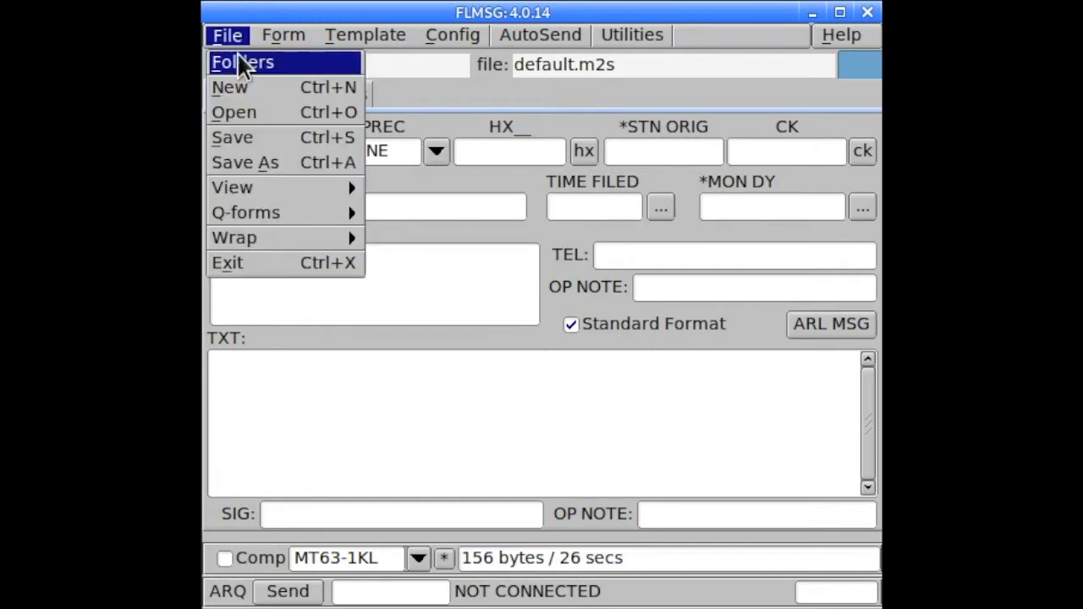
left_click(240, 88)
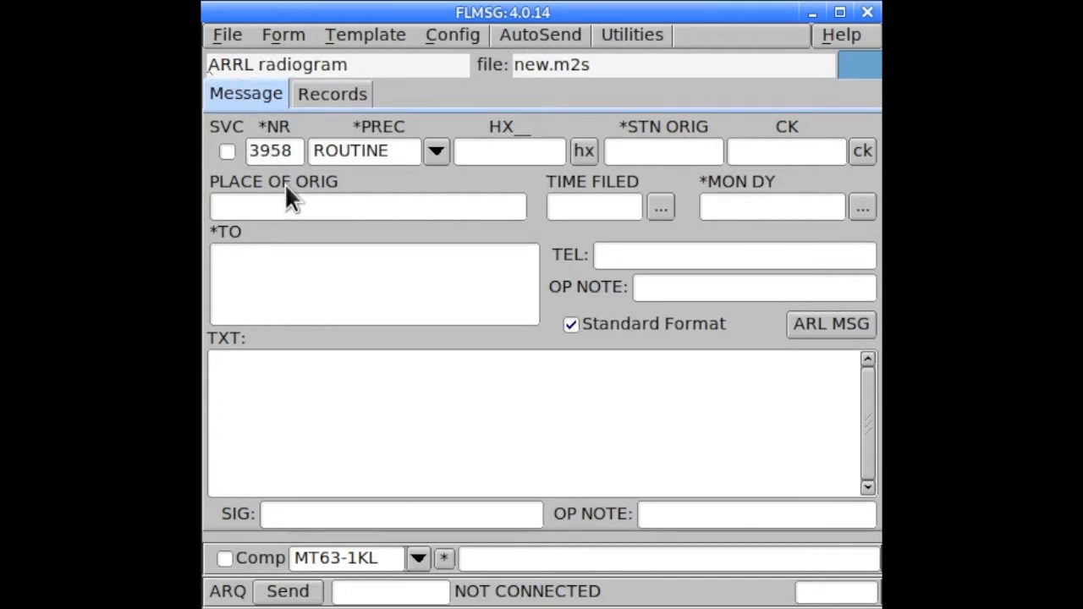
Review the radiogram configuration settings and close their window
left_click(448, 37)
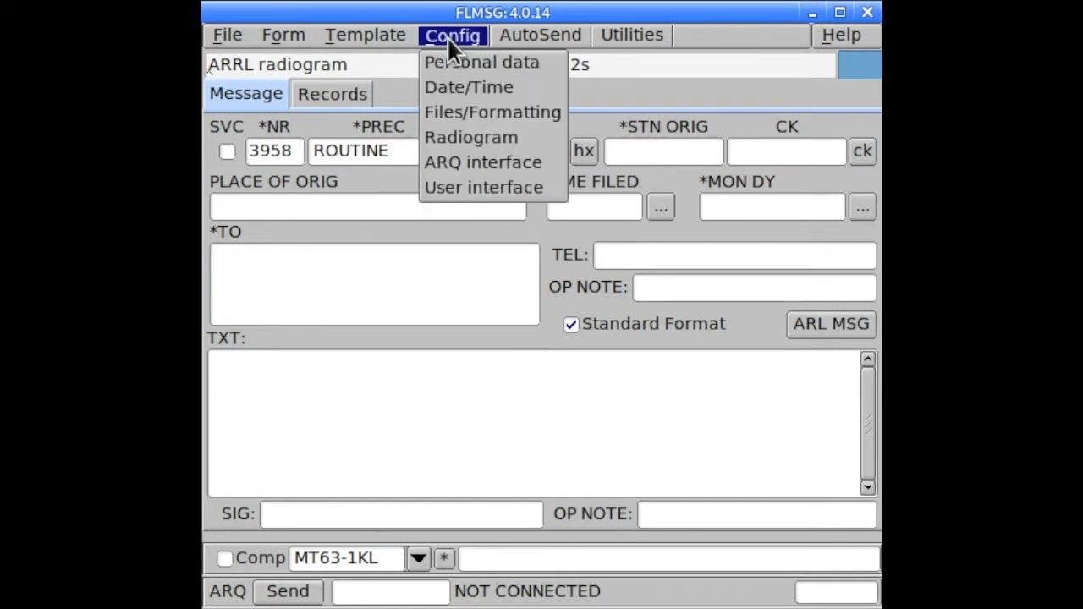
left_click(455, 137)
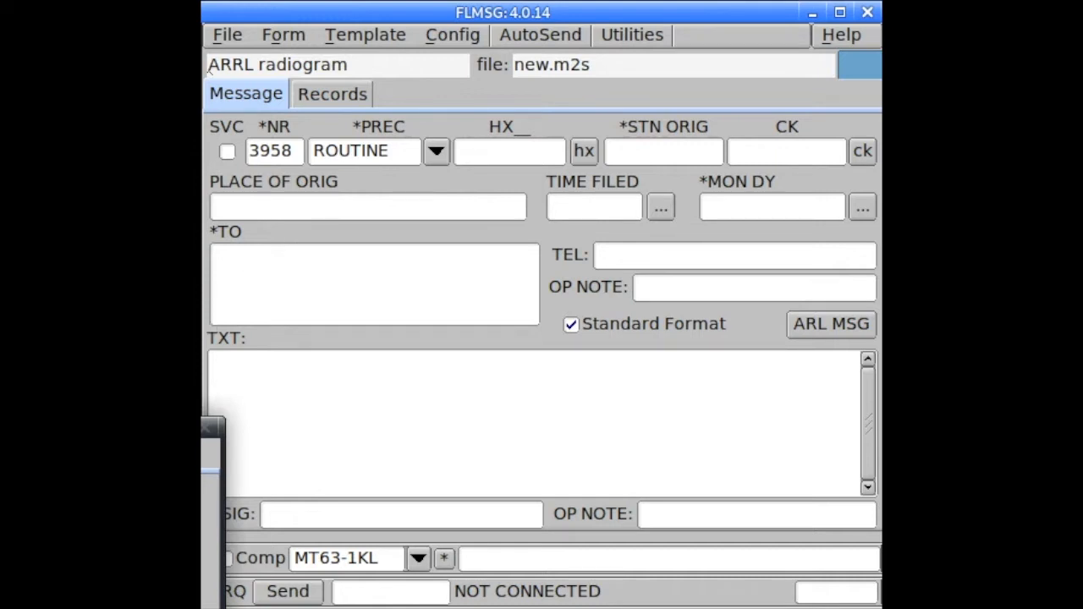
left_click(204, 428)
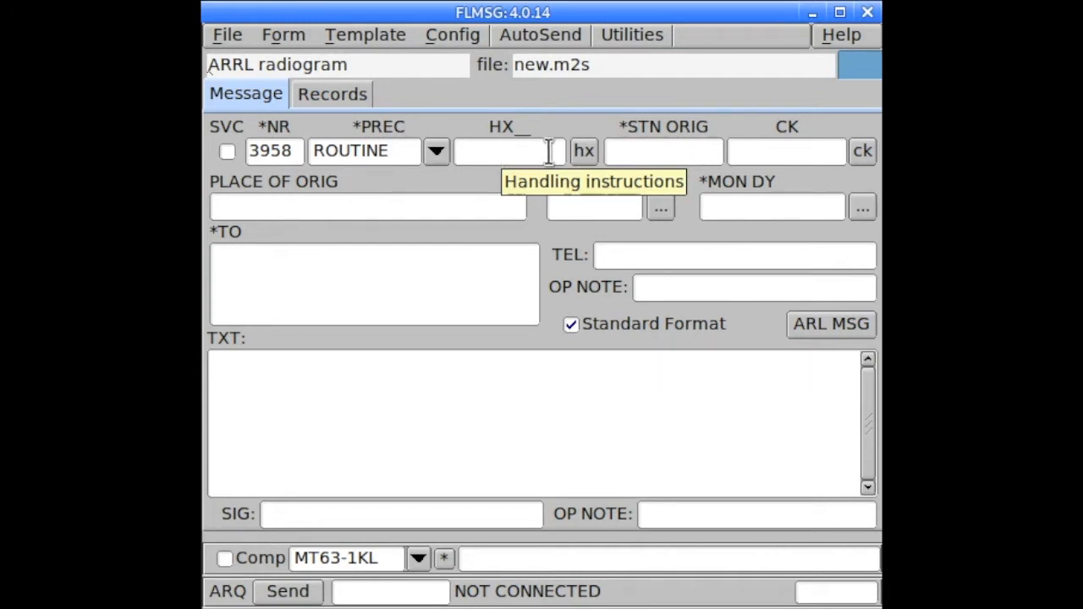
Set the radiogram's handling instruction to HXB with a 48-hour delivery limit, giving HXB48
left_click(579, 149)
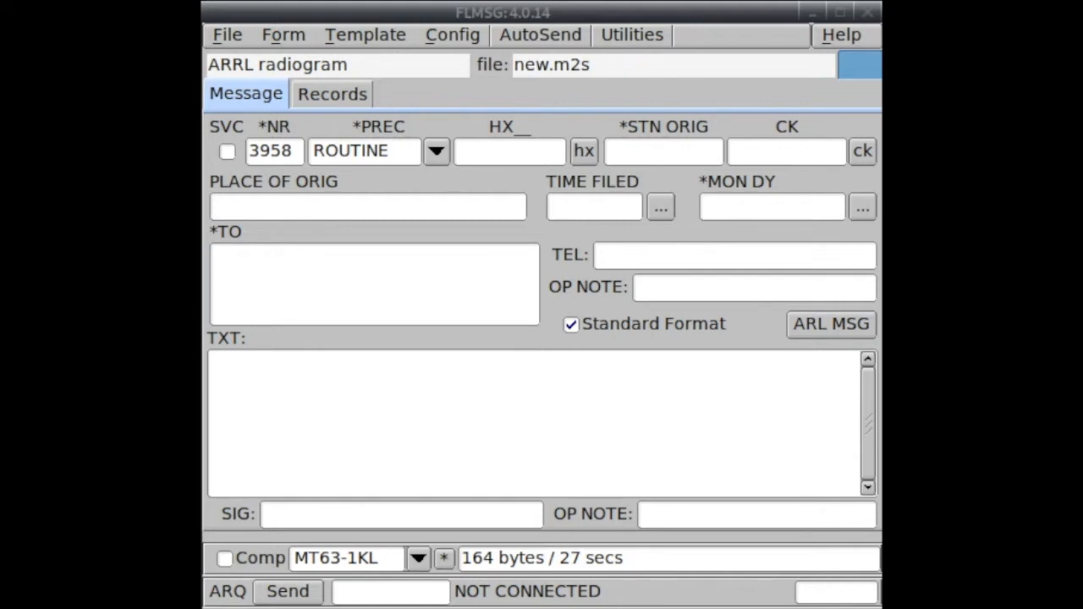
left_click_drag(375, 372, 576, 249)
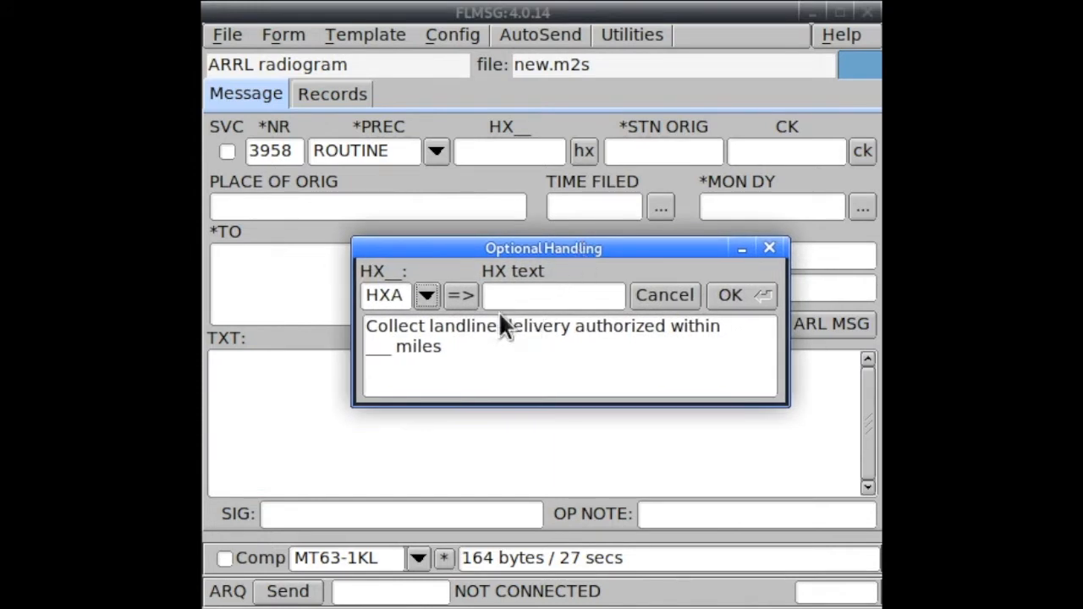
left_click(427, 296)
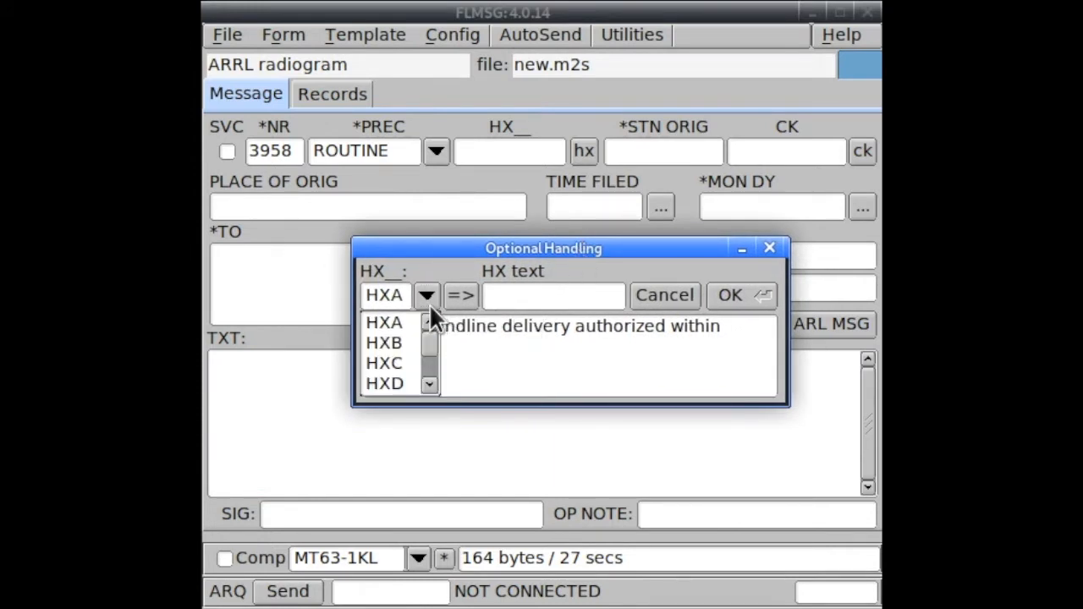
left_click(394, 343)
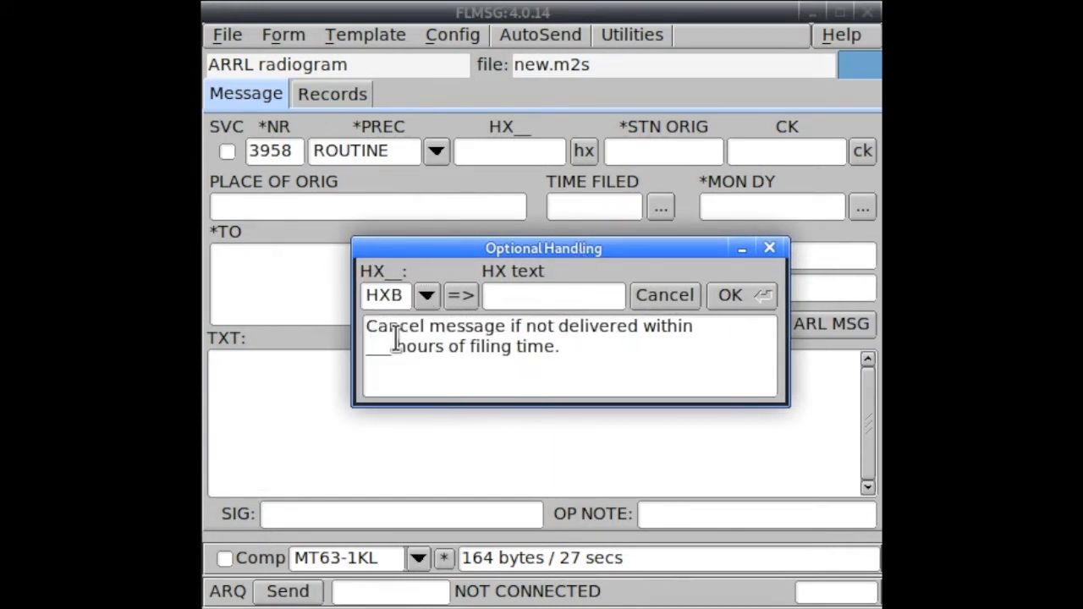
left_click(469, 303)
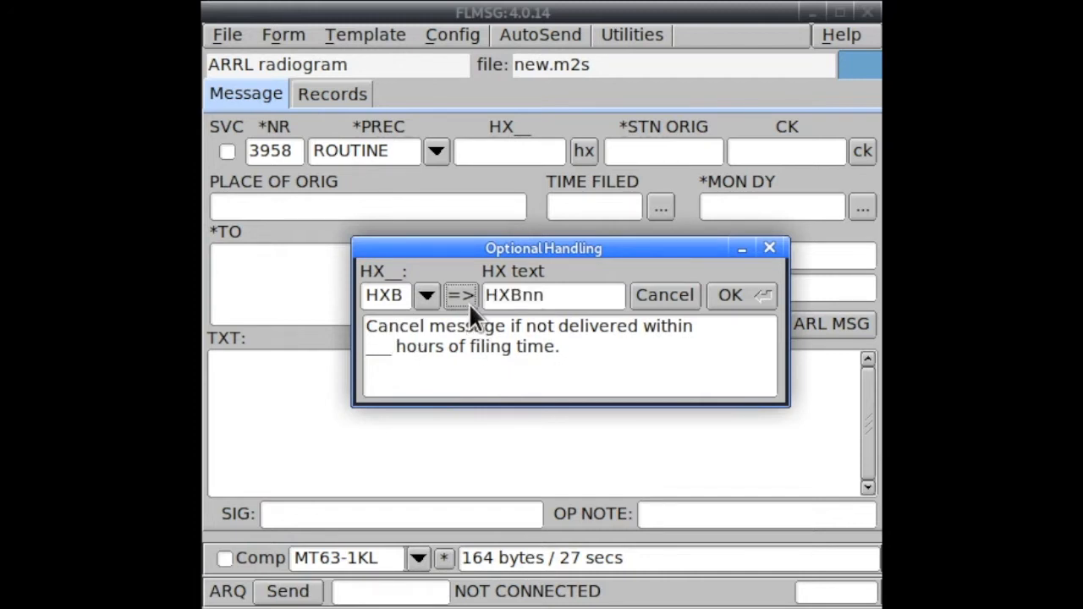
left_click(547, 294)
key("BackSpace")
key("BackSpace")
type("48")
left_click(721, 294)
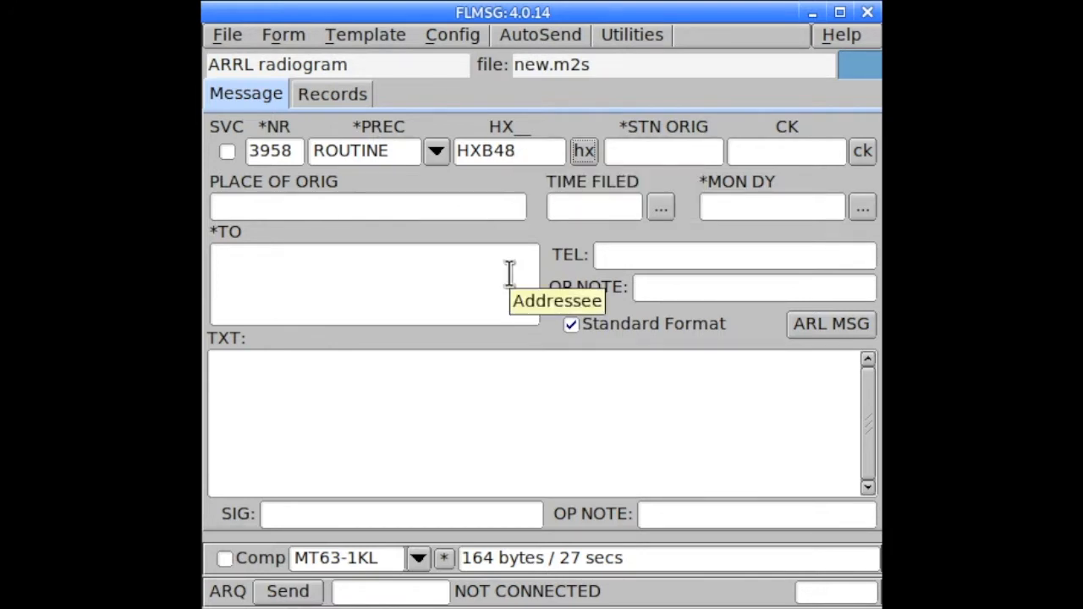
Enter KD8TTE as the station of origin and BEXLEY OH as the place of origin
left_click(660, 156)
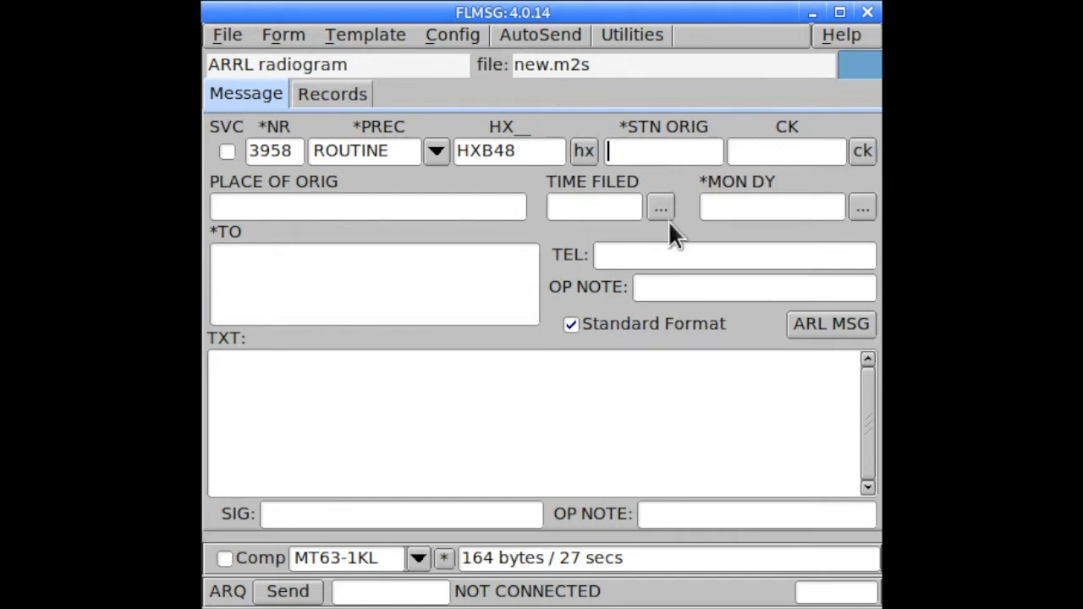
type("KD8TTE")
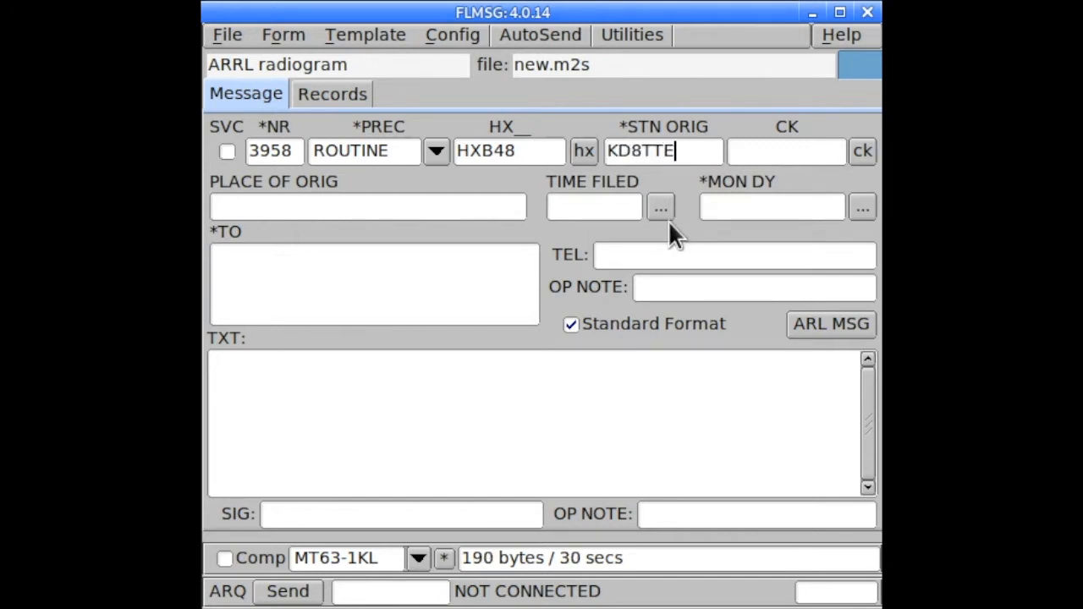
key("Tab")
left_click(400, 211)
type("BEXLEY OH")
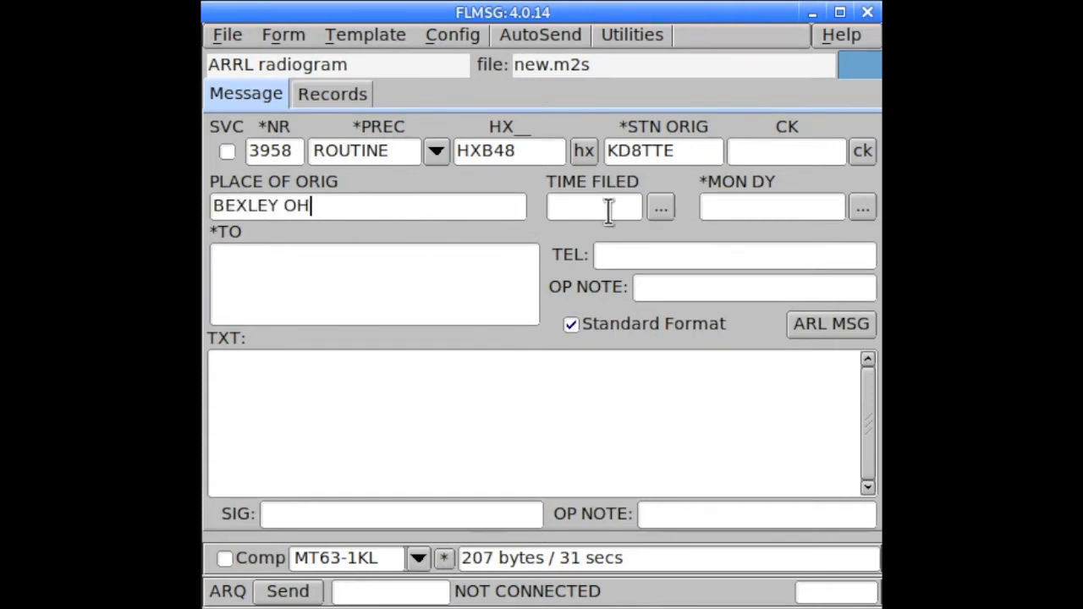
Address the radiogram to N8BHL OHIO SEC, with RADNOR OH on the second line
left_click(432, 286)
type("N8BHL")
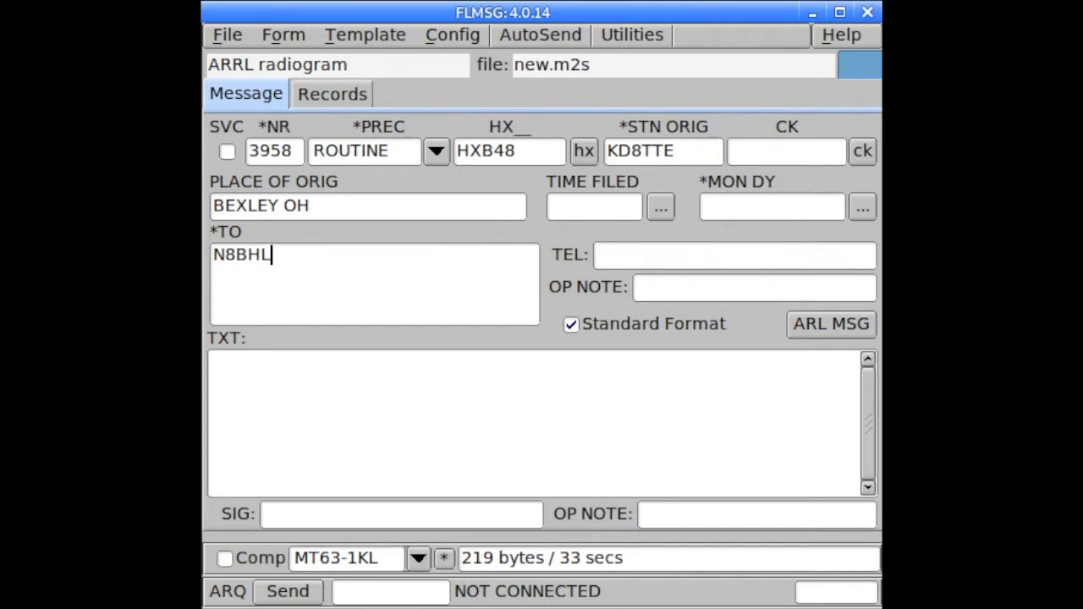
type(" OHIO SEC")
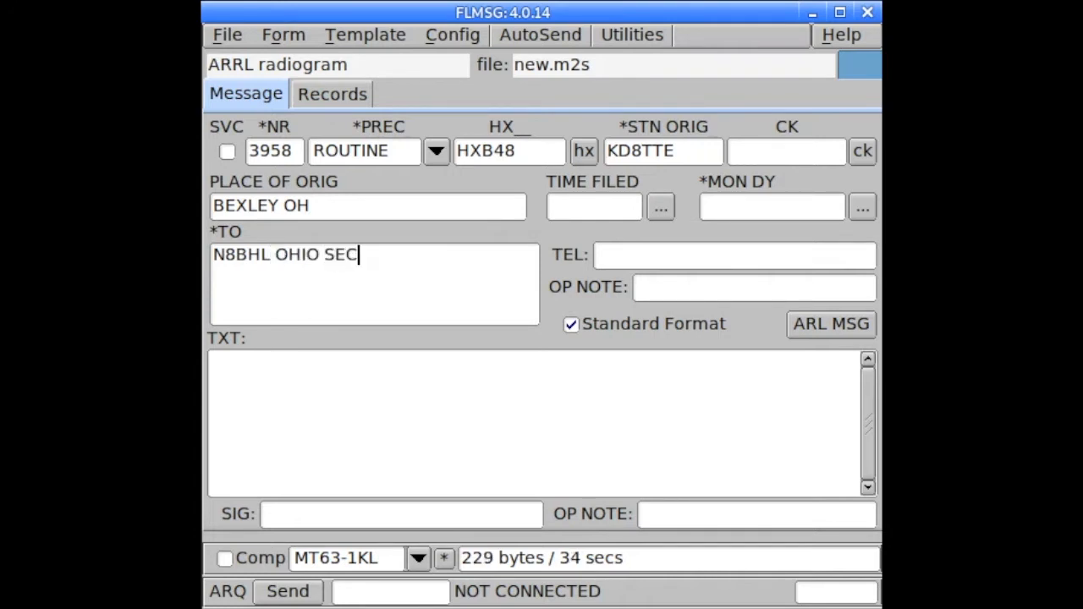
key("Return")
type("RADNOR OH")
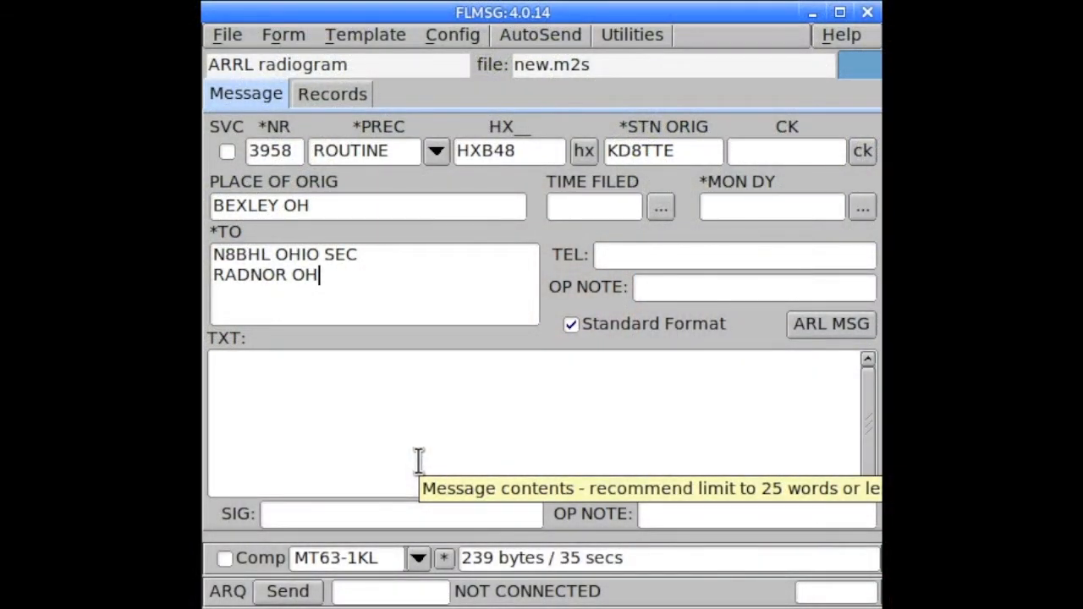
Write the message text "flooding information reports in from all districts x missing counties bravo echo hotel mike papa quebec tango"
left_click(418, 461)
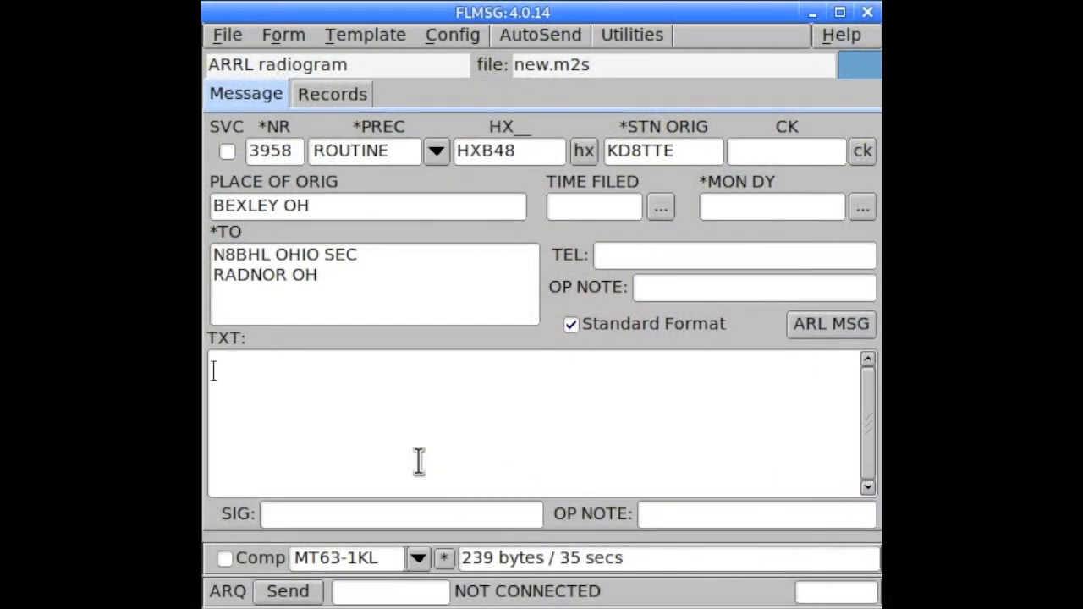
type("fl")
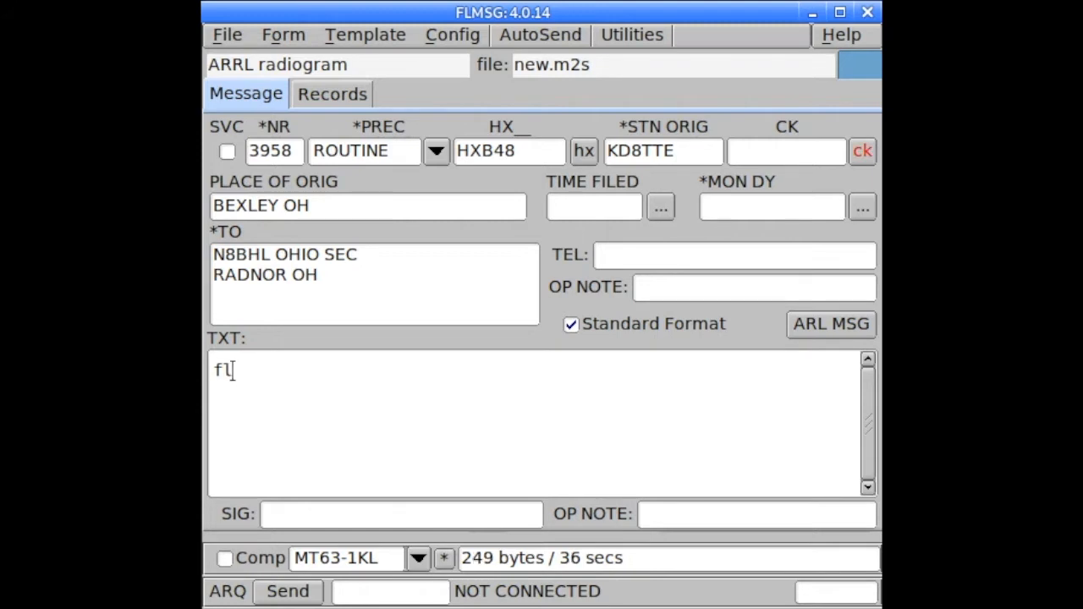
type("ooding reports")
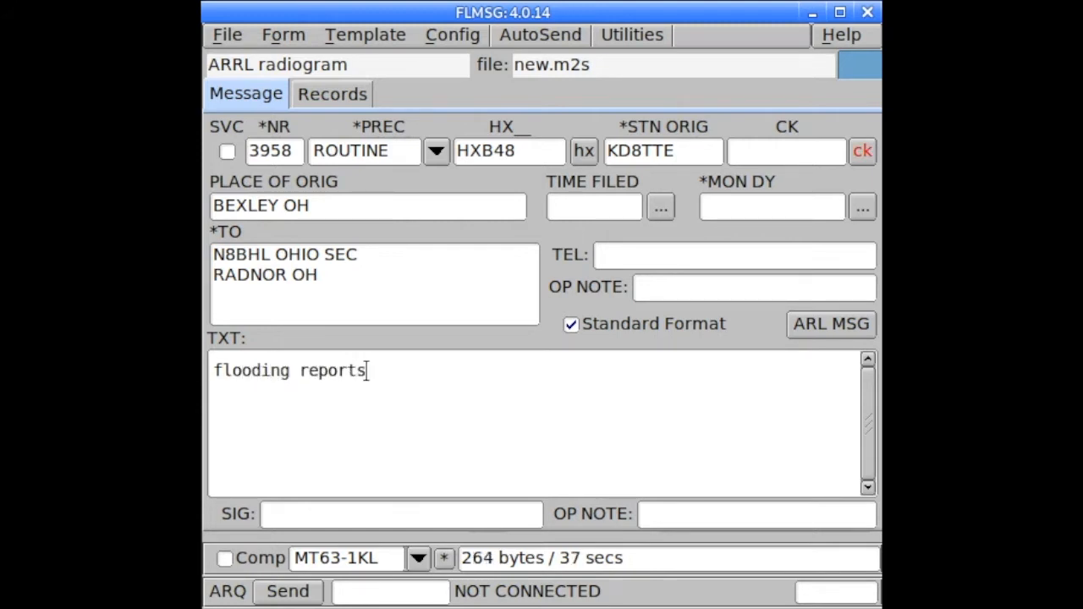
key("BackSpace")
key("BackSpace")
key("BackSpace")
key("BackSpace")
key("BackSpace")
key("BackSpace")
key("BackSpace")
key("BackSpace")
type("informtion")
key("BackSpace")
key("BackSpace")
key("BackSpace")
key("BackSpace")
key("BackSpace")
type("at")
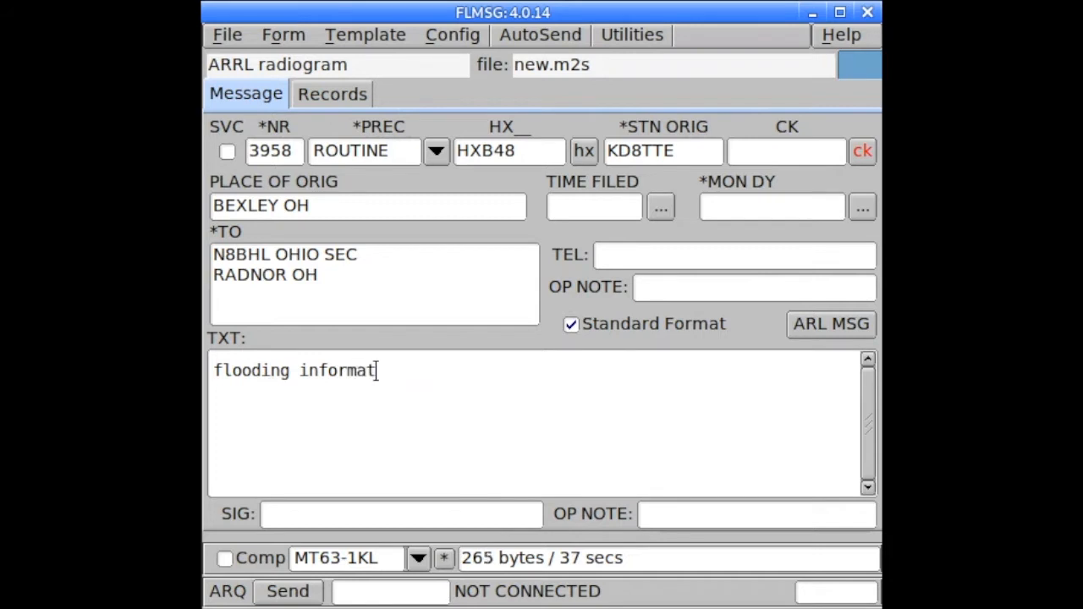
type("ion reports in ")
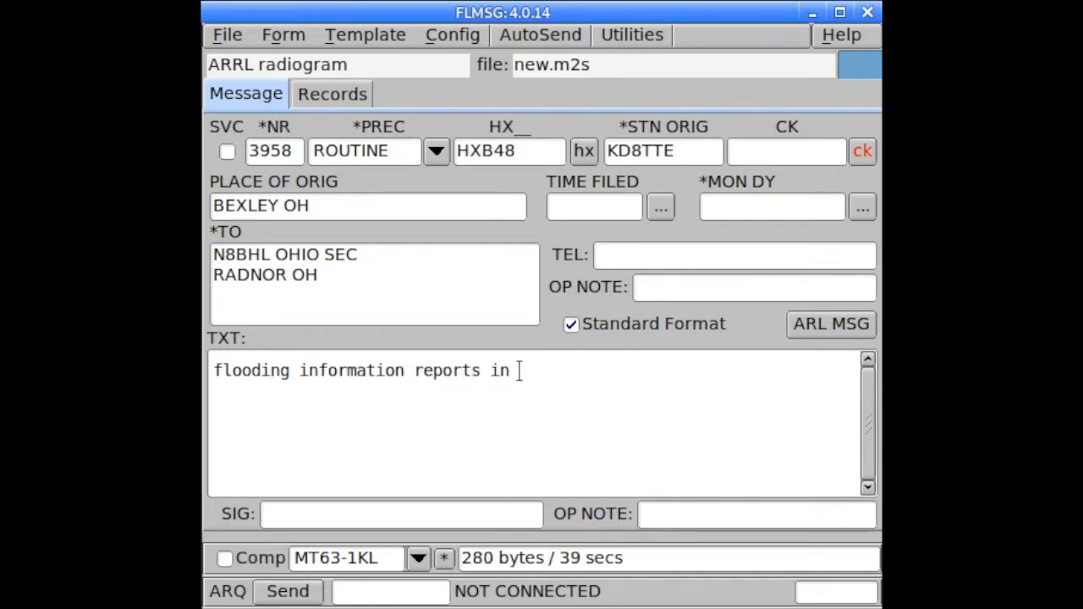
type("from all distr")
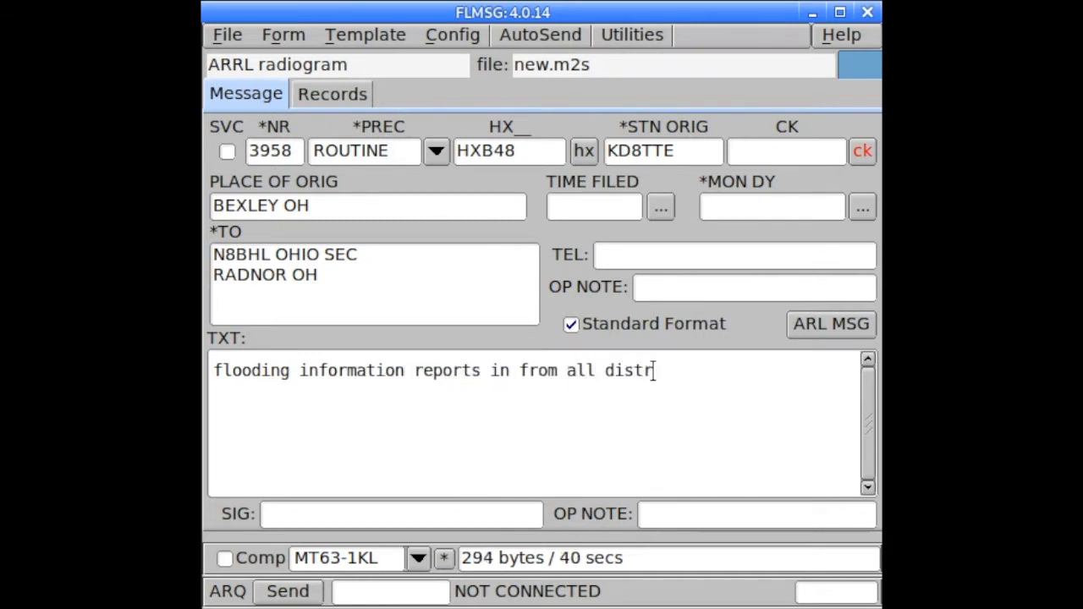
type("icts x missi")
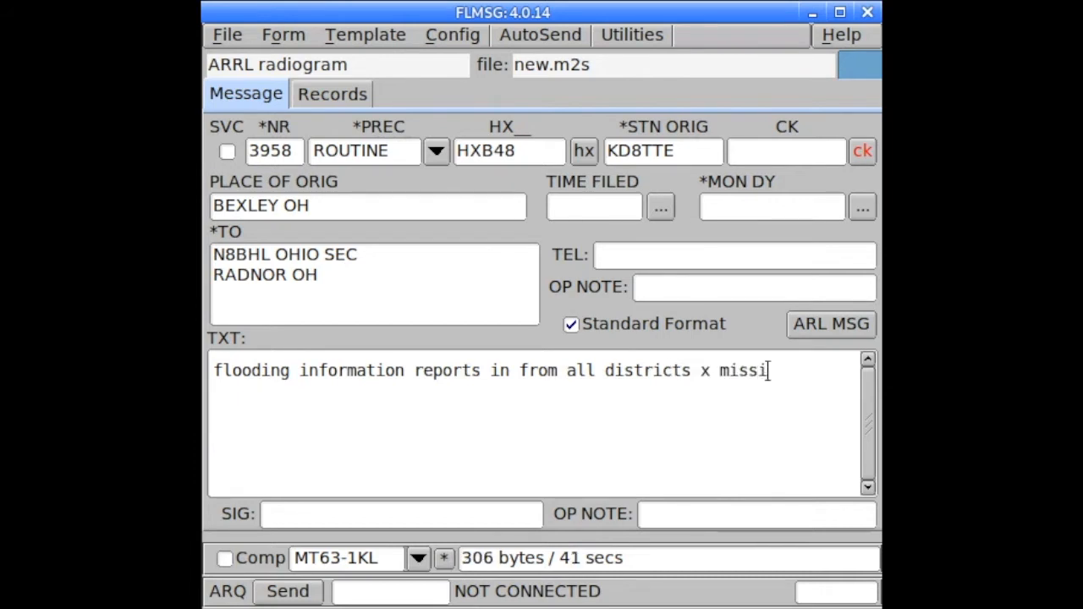
type("ng counties ")
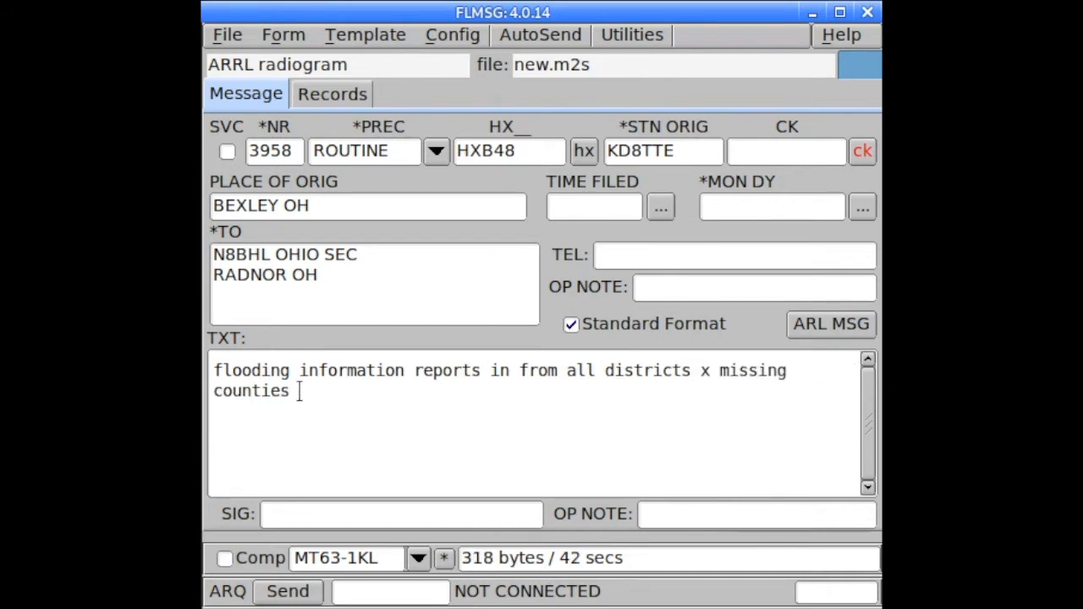
type("bravo echo ")
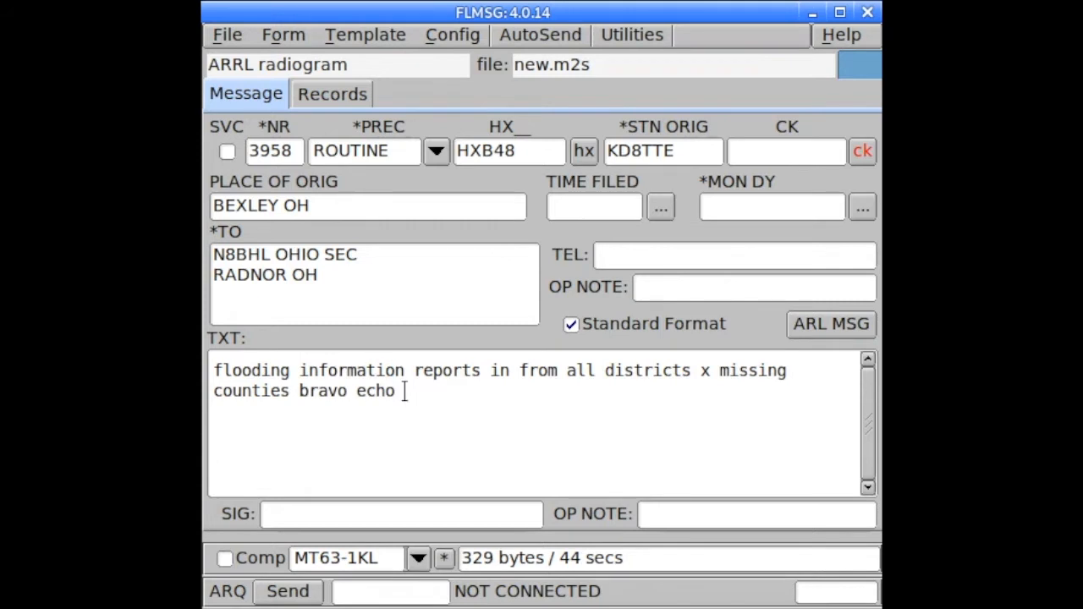
type("hotel mike pa")
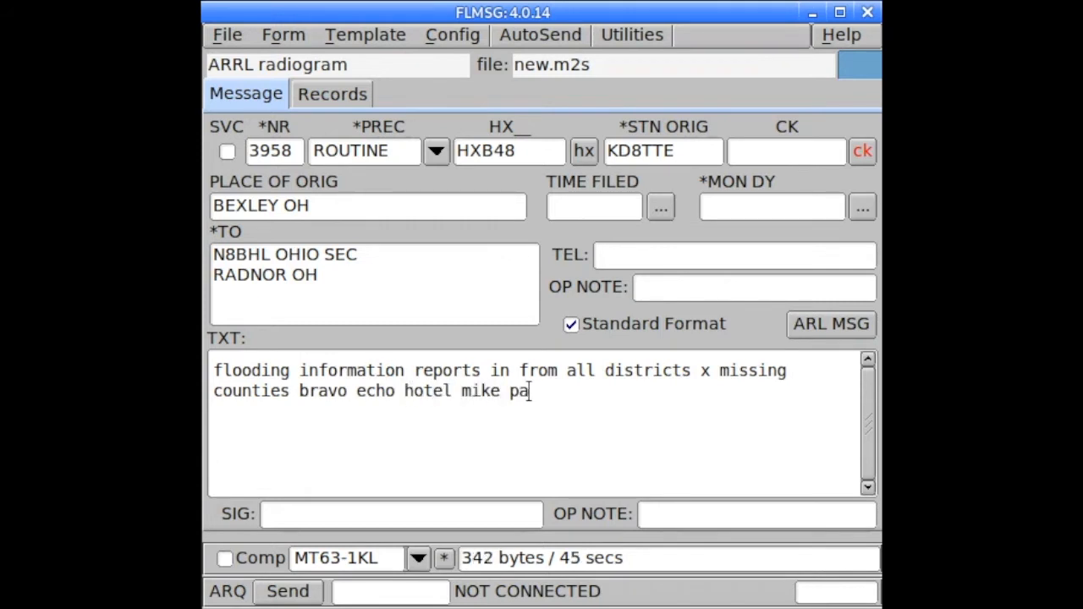
type("pa quebec tango")
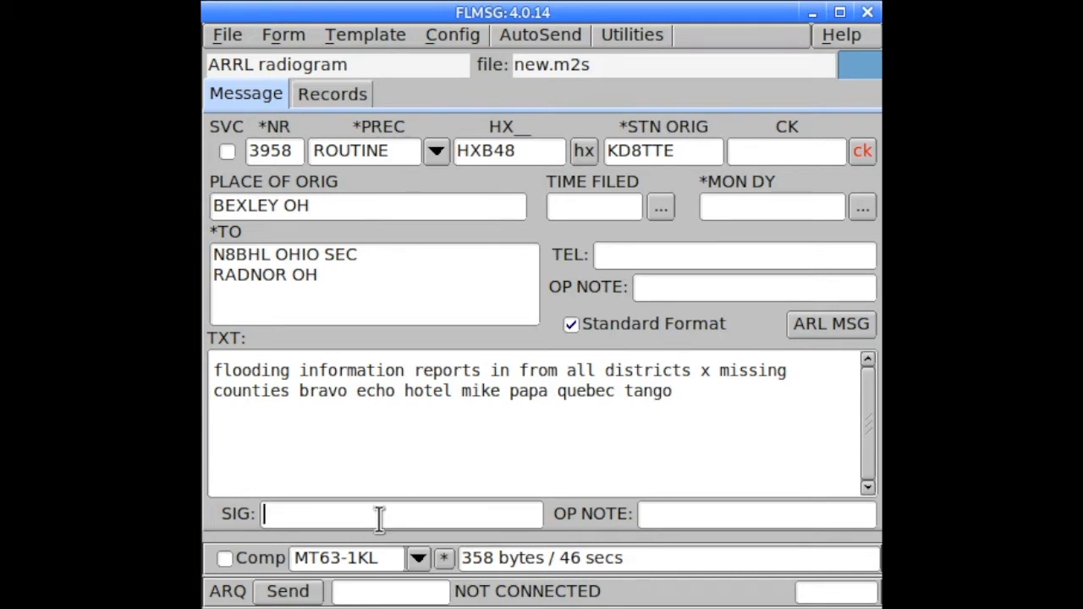
Enter the signature KD8TTE OHIO ASEC and generate the message's word-count check
type("KD8TTE O")
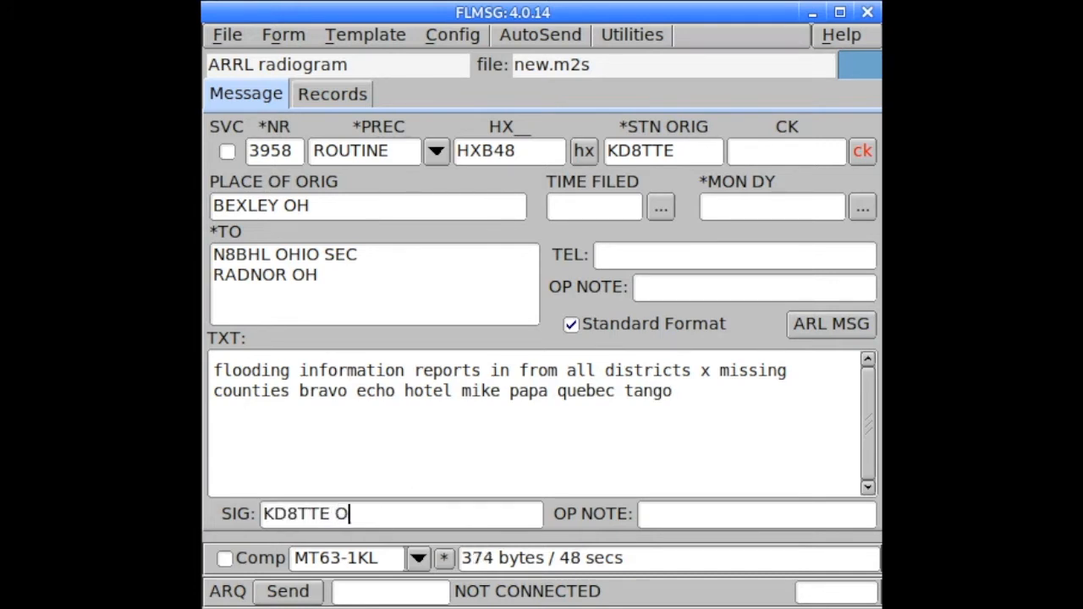
type("HIO ASEC")
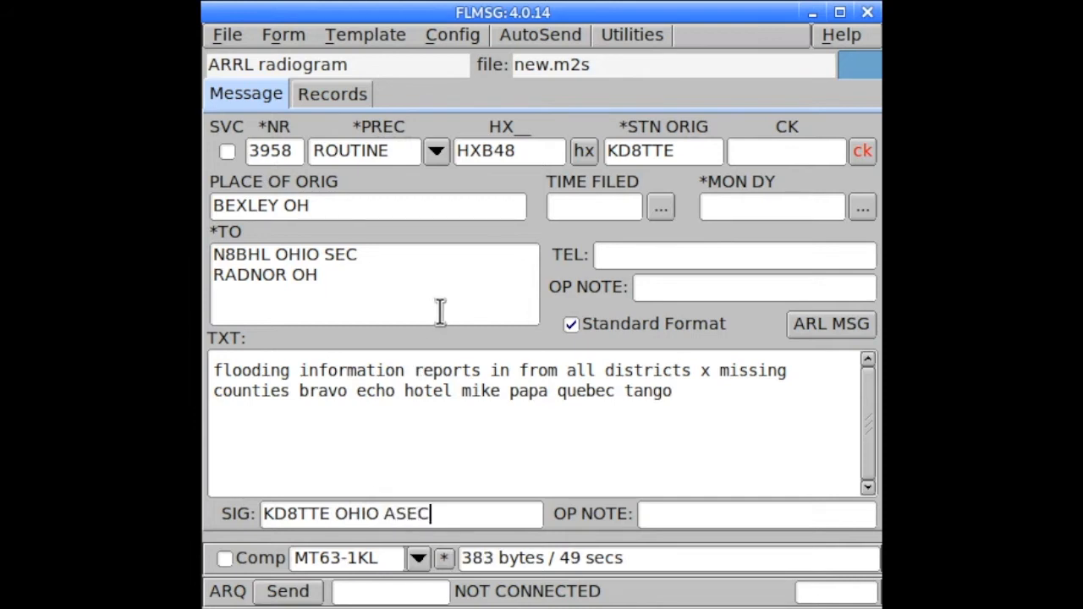
left_click(852, 154)
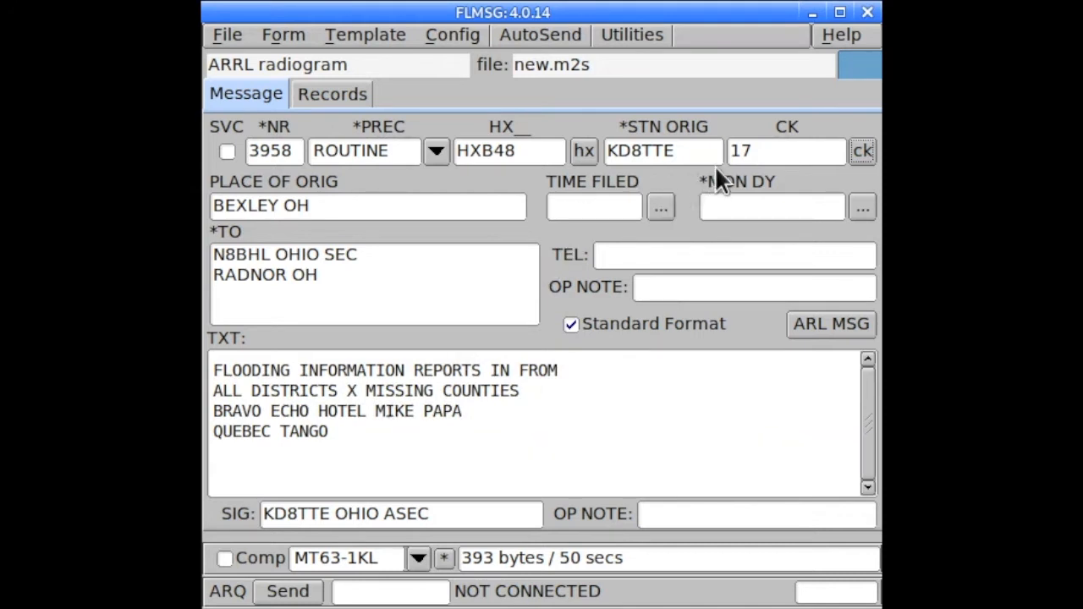
Fill in the current time as the filing time and today's month and day
left_click(662, 209)
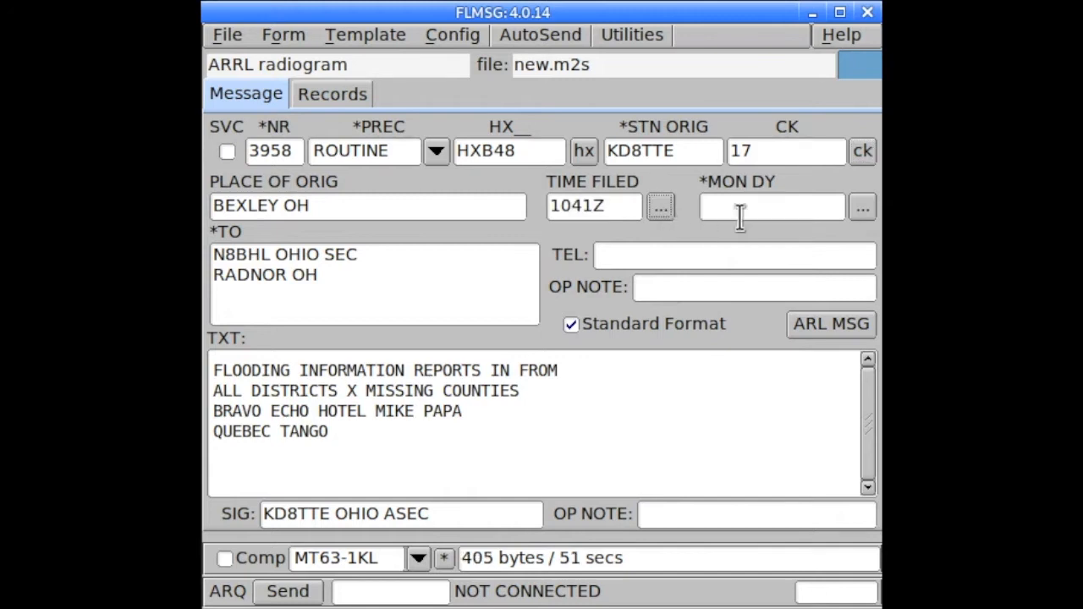
left_click(858, 227)
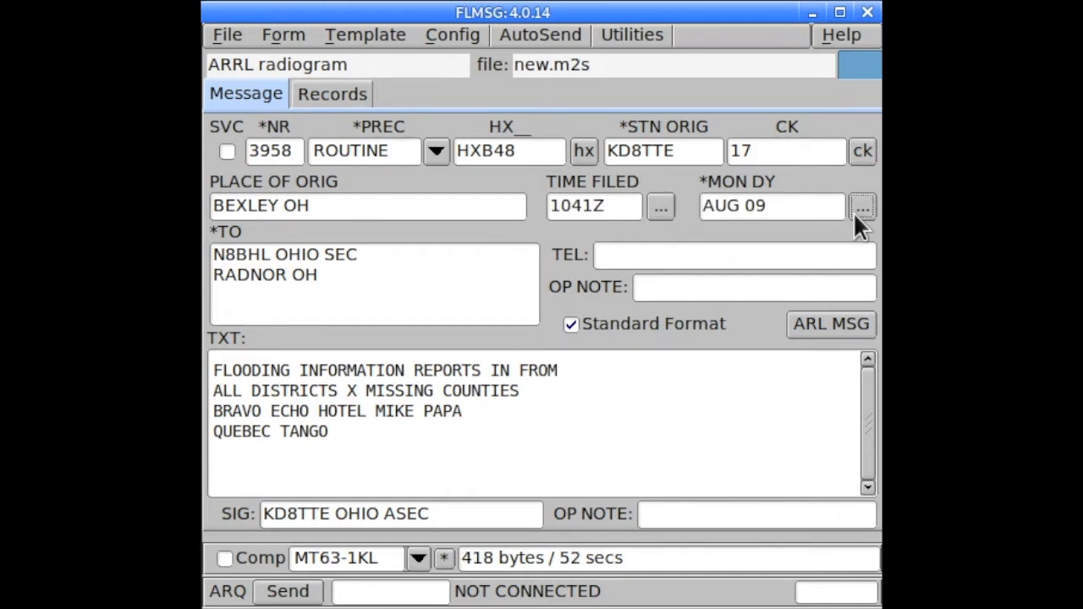
Change the radiogram's filing time to 2300Z and its date to AUG 13
left_click(617, 207)
double_click(617, 207)
type("23")
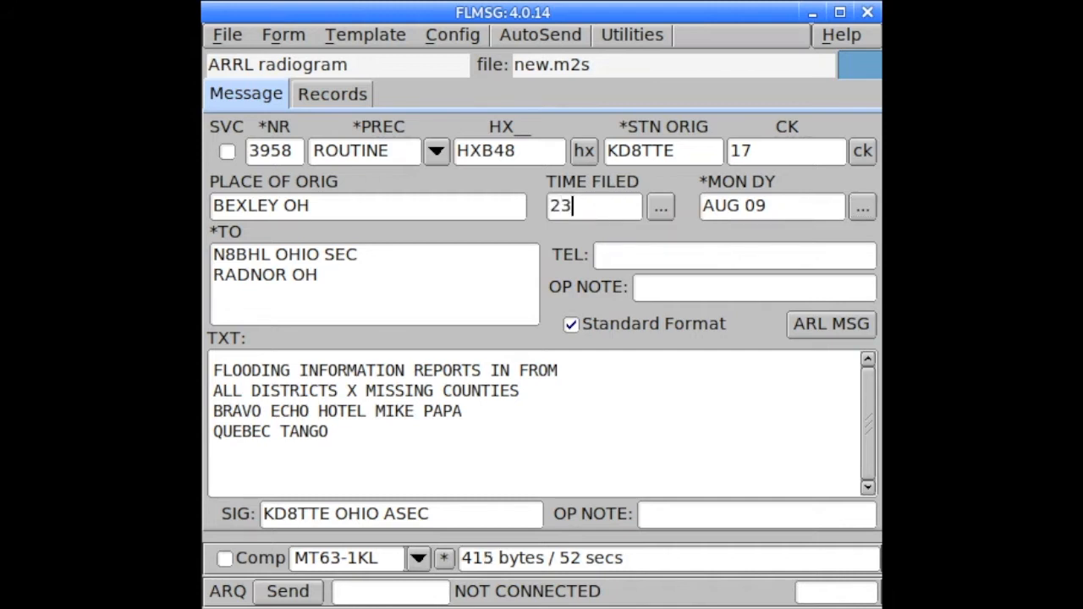
type("00Z")
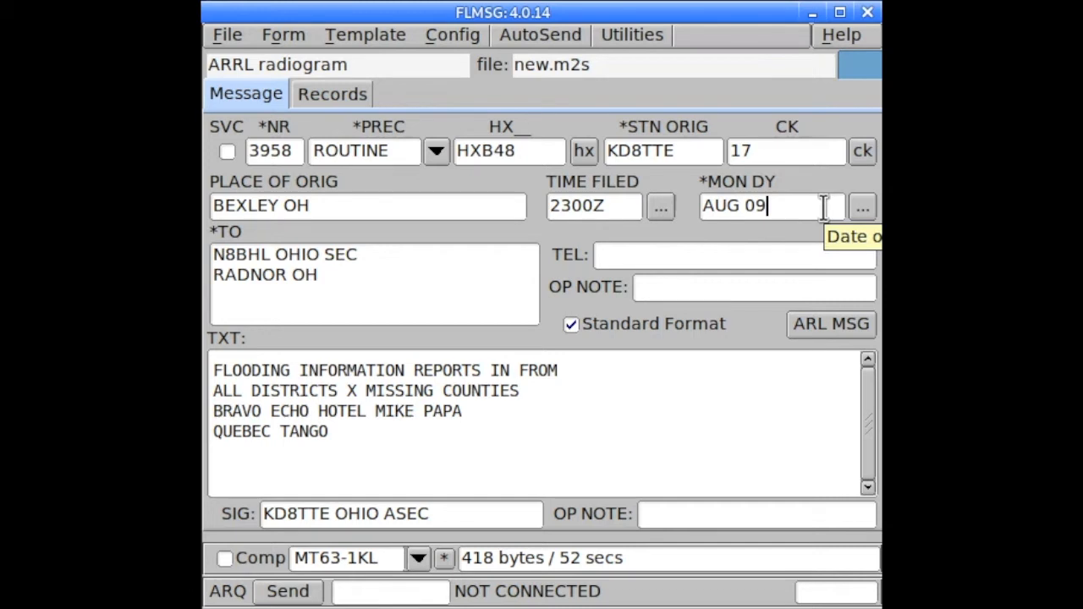
key("BackSpace")
key("BackSpace")
type("13")
key("Tab")
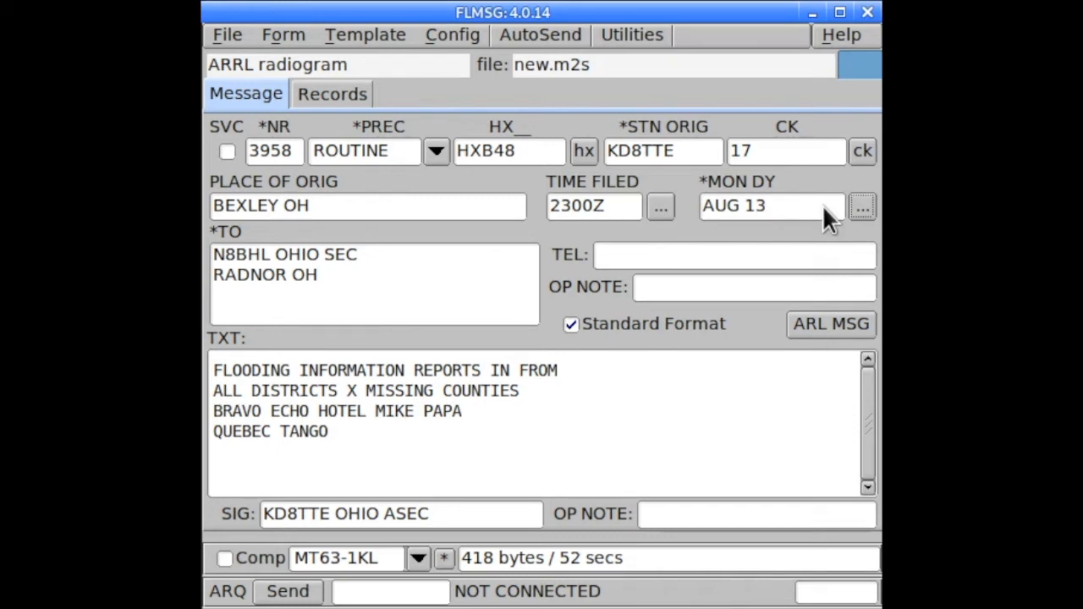
left_click(232, 38)
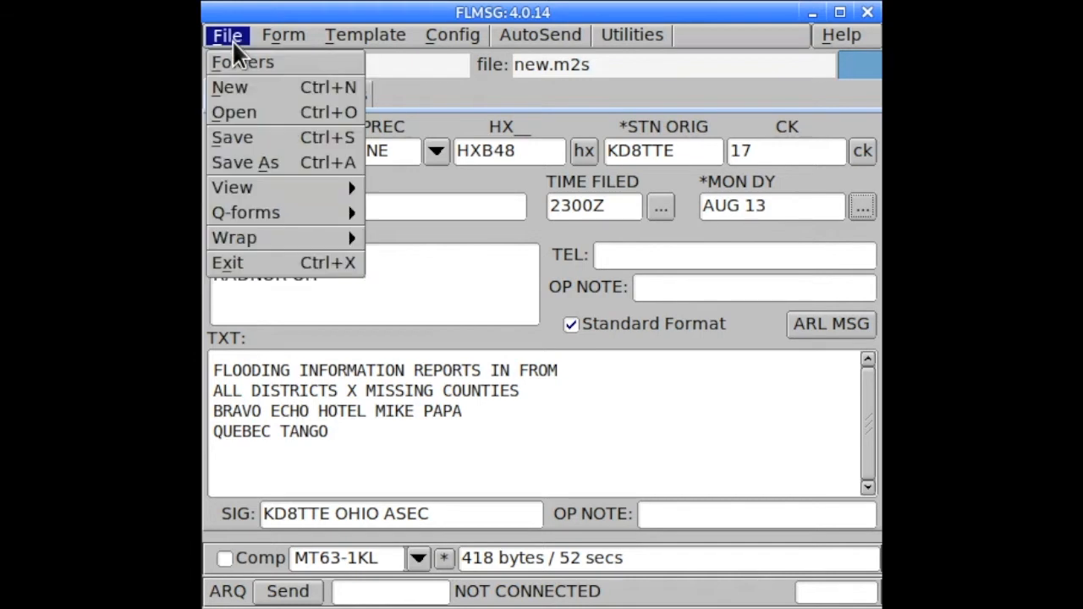
left_click(255, 137)
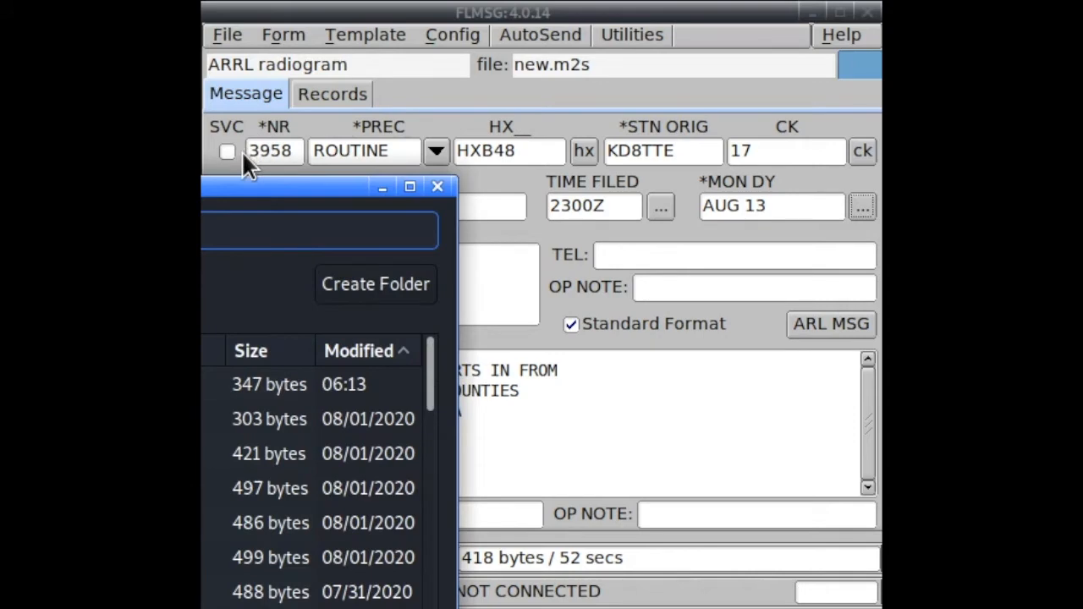
left_click_drag(222, 183, 923, 52)
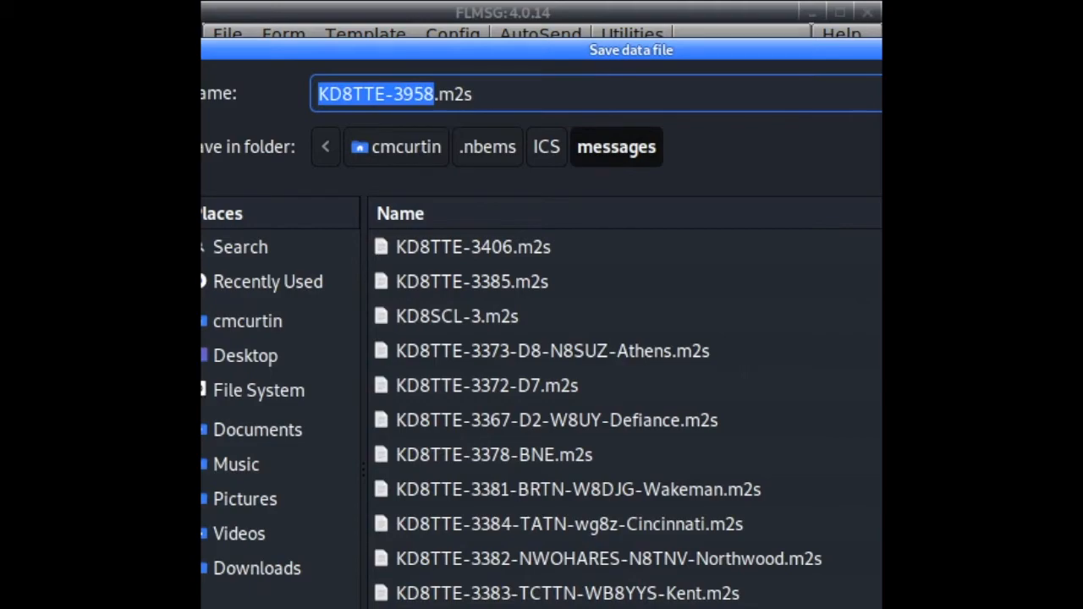
key("Return")
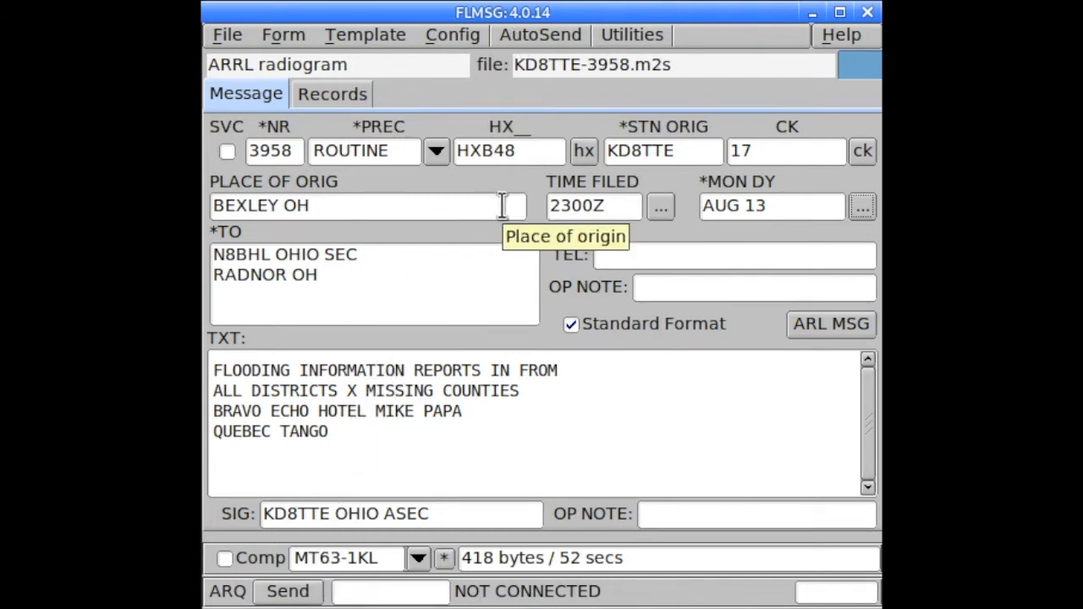
left_click(336, 98)
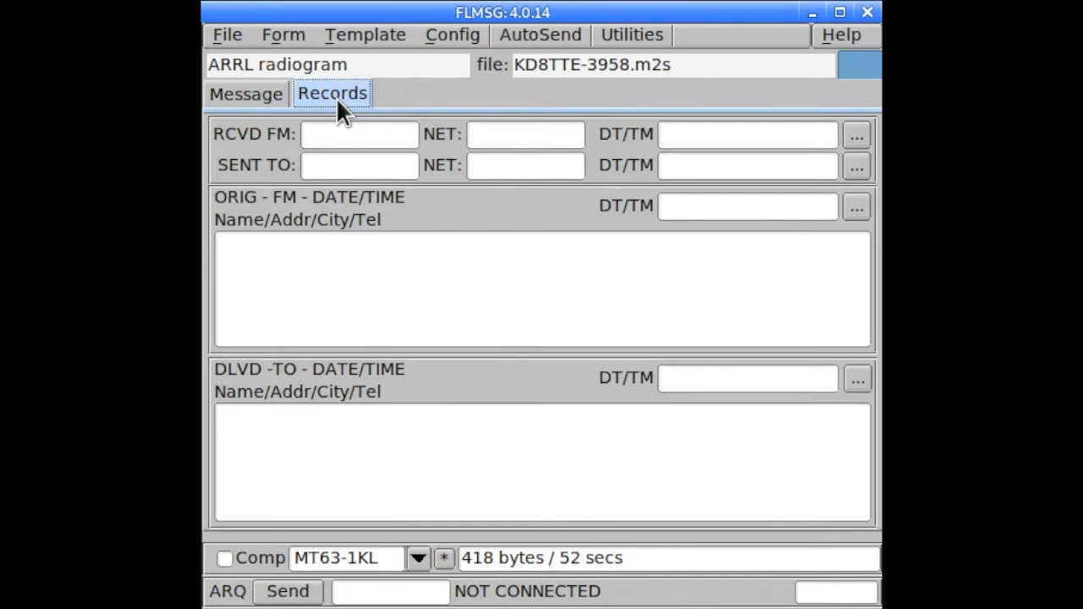
left_click(375, 165)
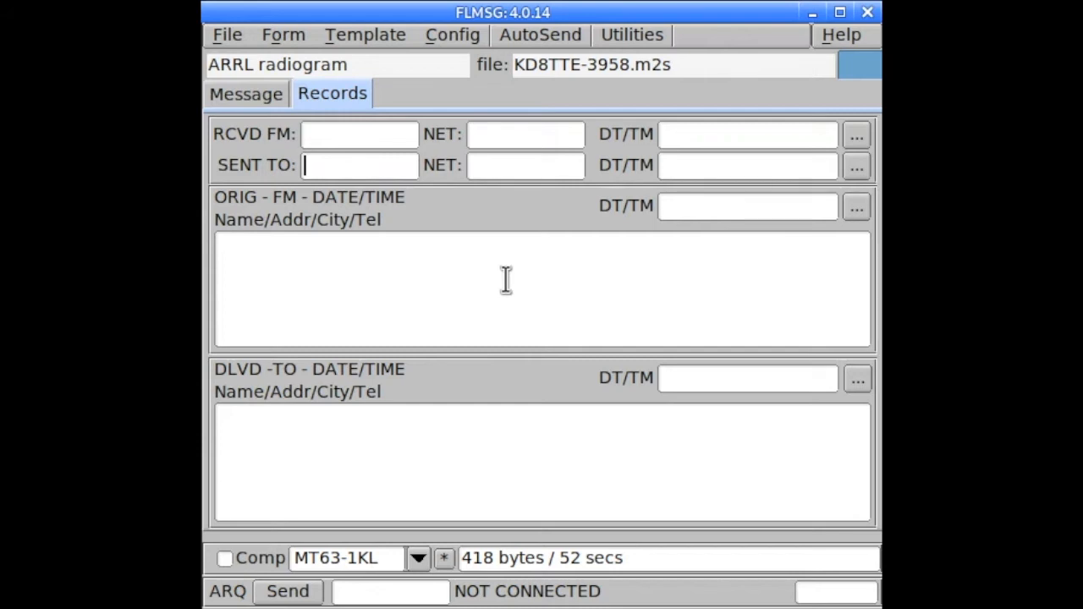
type("AD8CM")
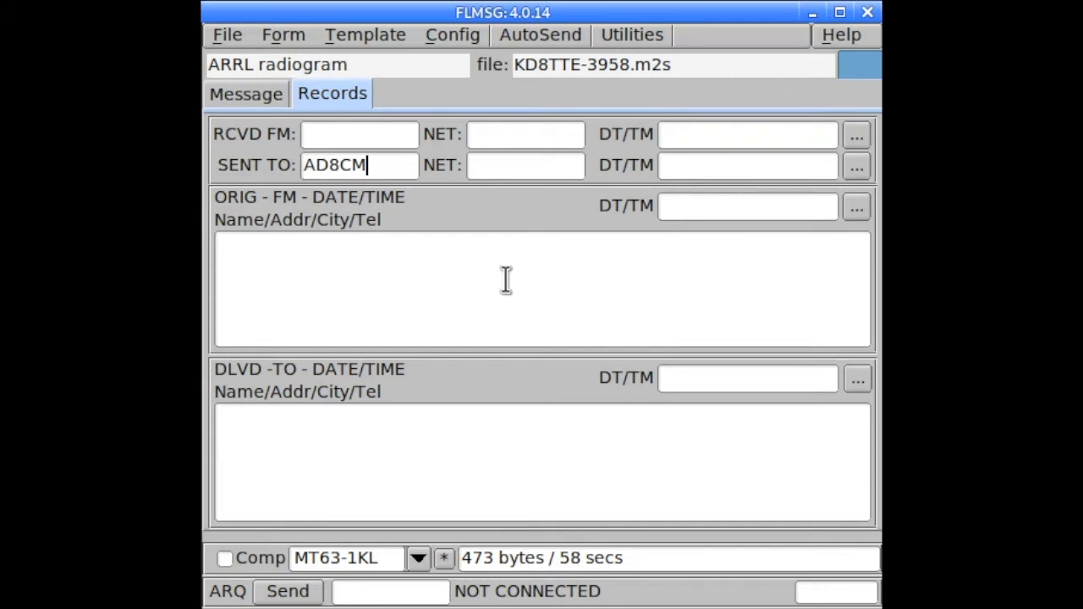
key("Tab")
type("BN")
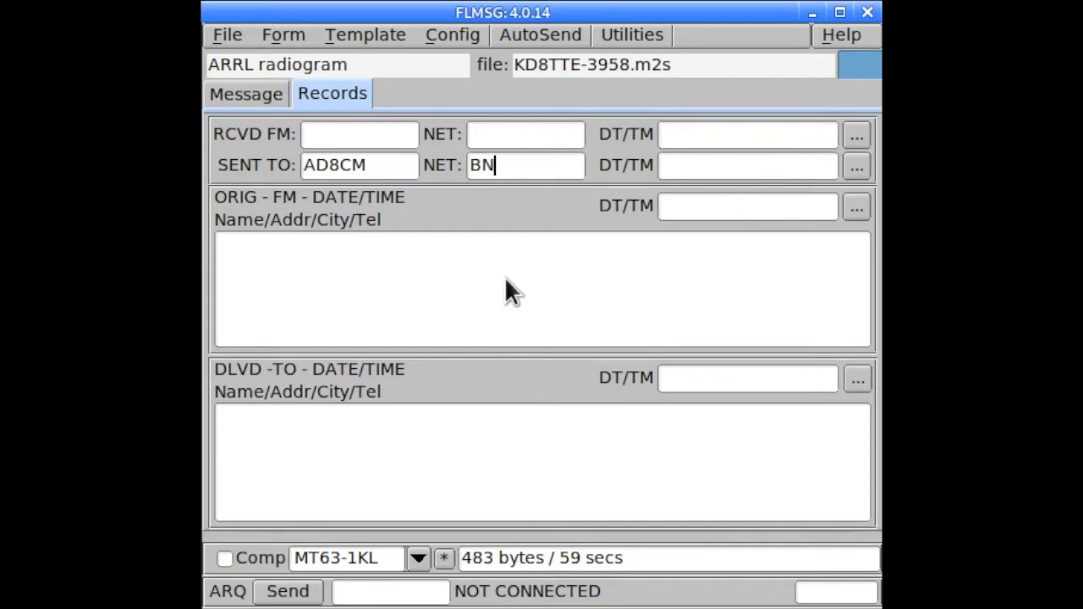
key("Tab")
left_click(853, 167)
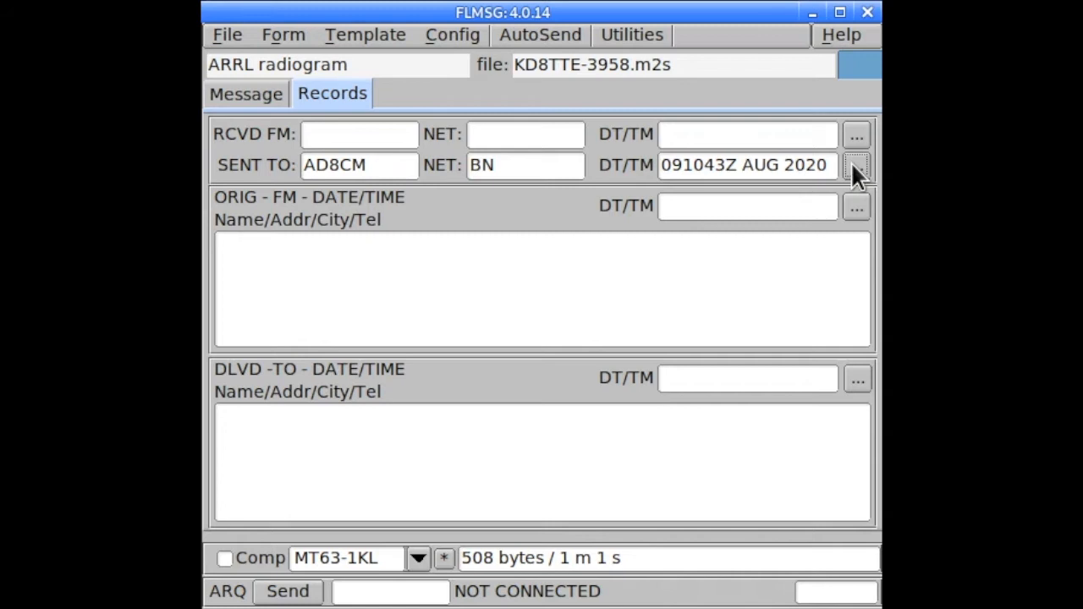
Return to the message form and view the radiogram as plain text
left_click(245, 87)
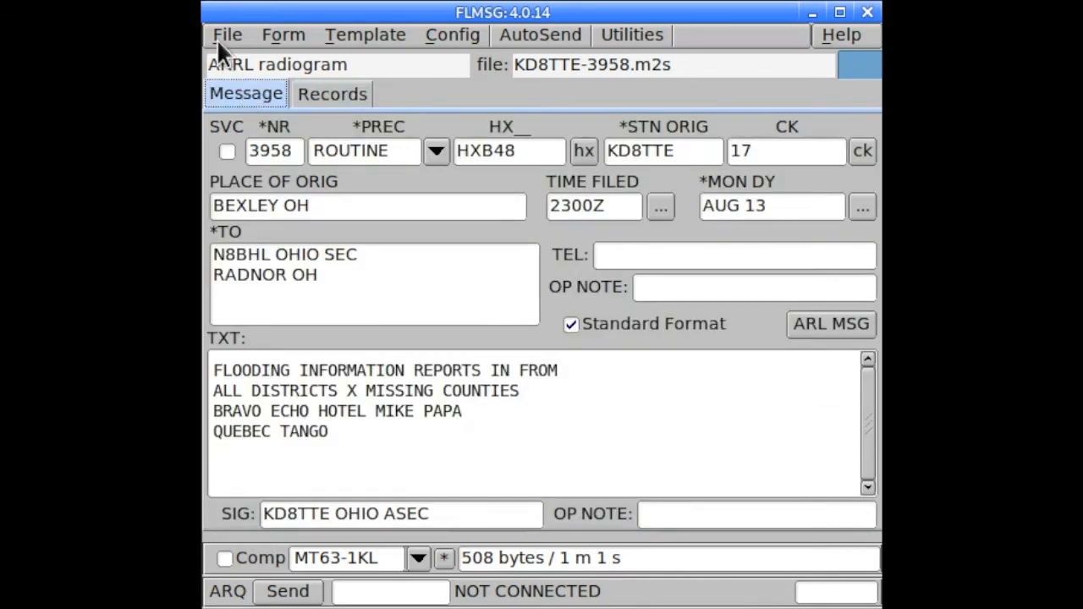
left_click(229, 36)
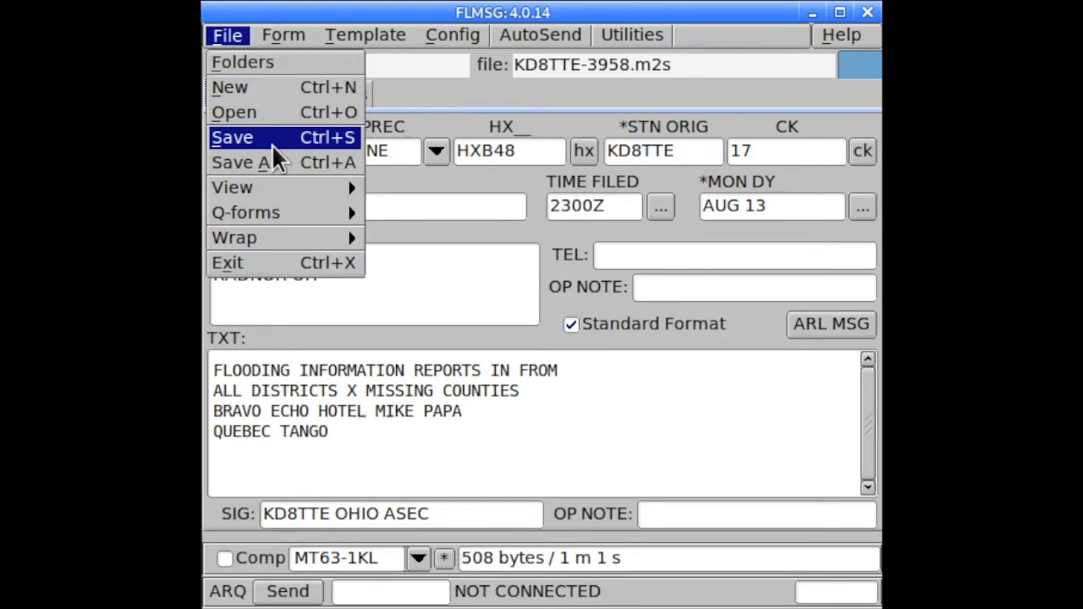
mouse_move(277, 190)
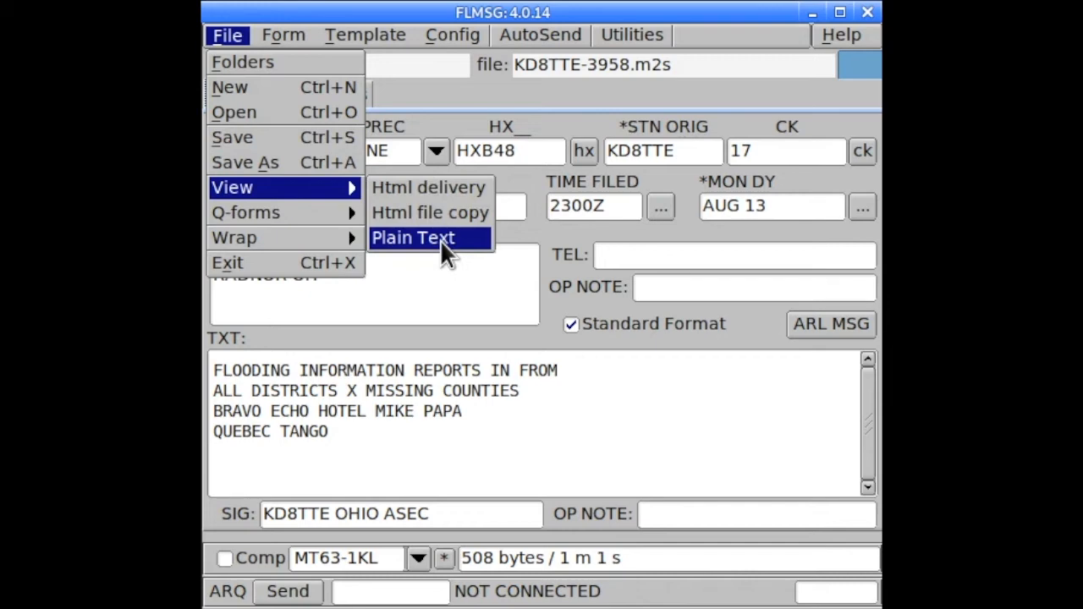
left_click(440, 239)
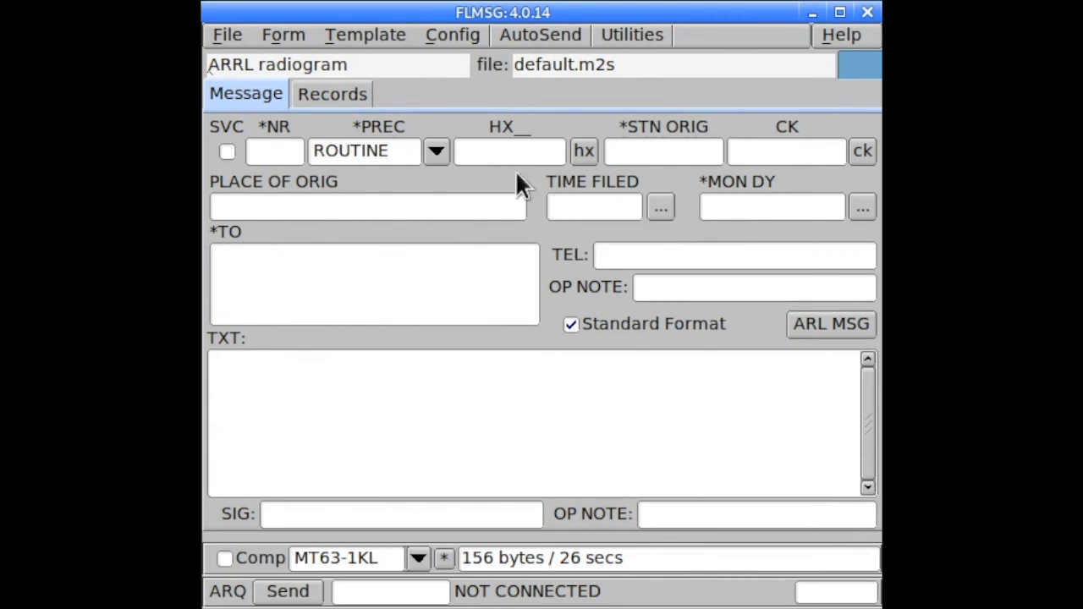
Start a new blank radiogram and check the radiogram configuration settings
left_click(234, 34)
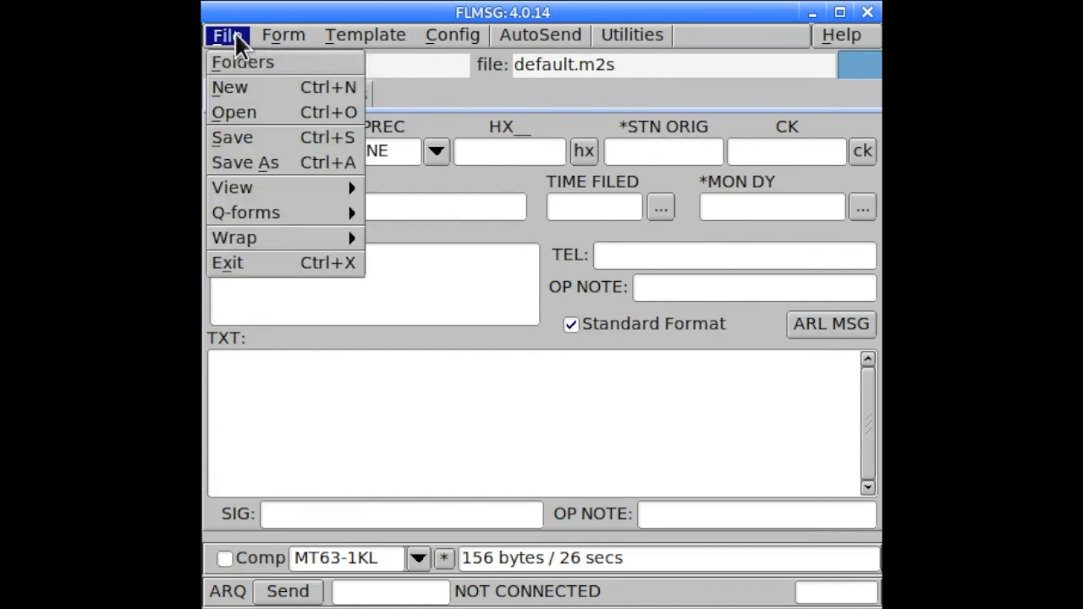
left_click(240, 88)
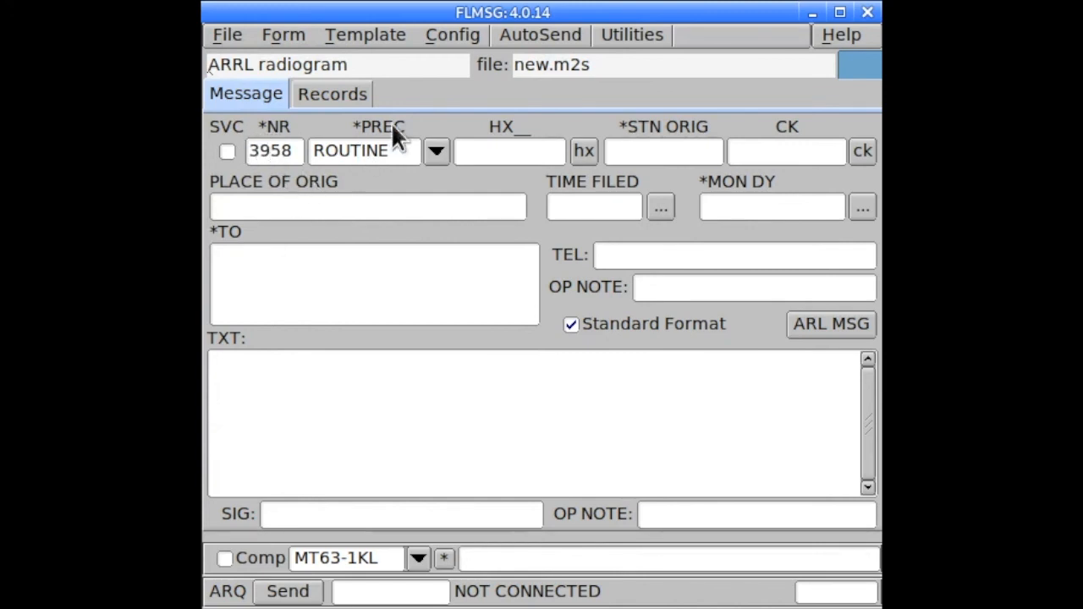
left_click(448, 41)
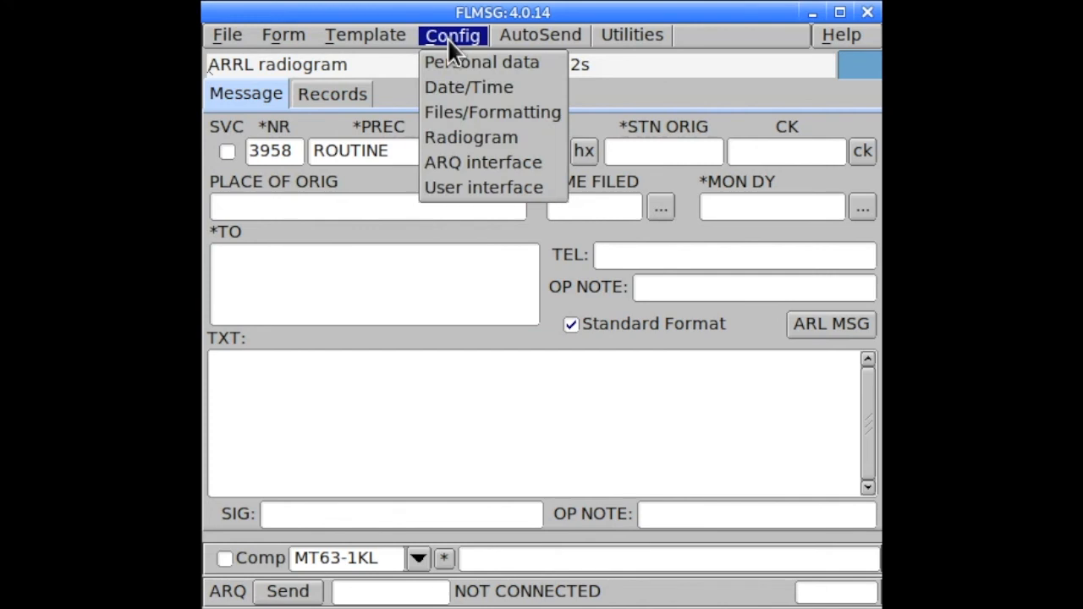
left_click(457, 137)
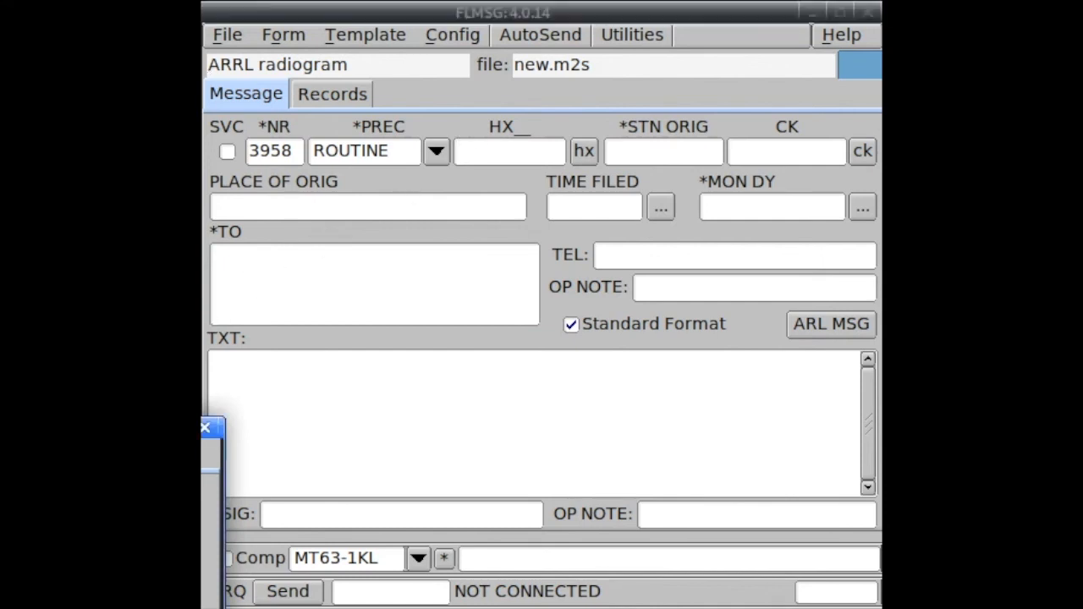
left_click(205, 428)
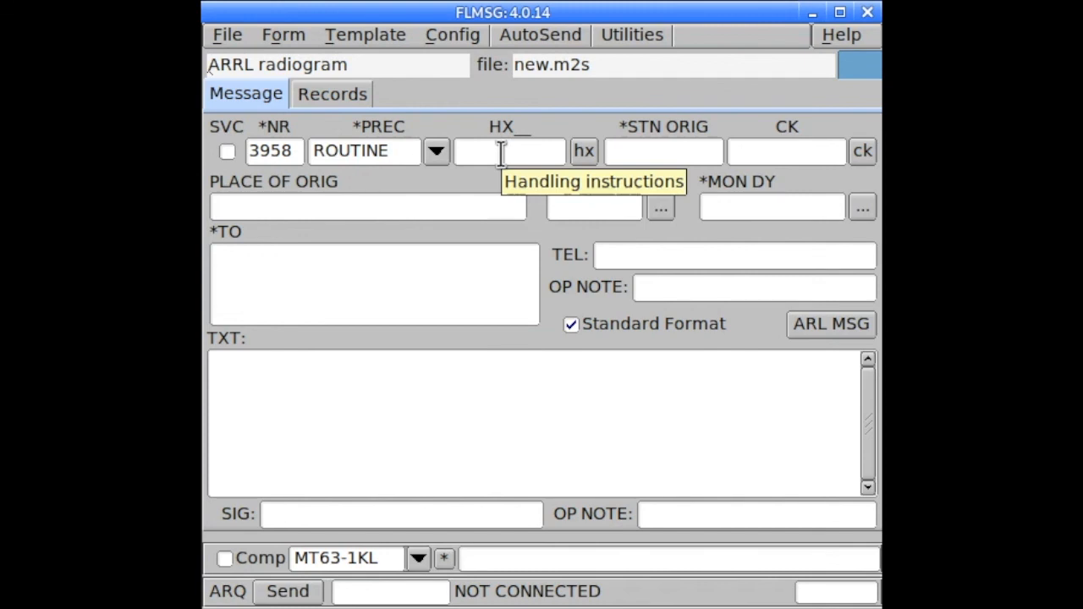
Open the handling instructions selector for the new radiogram
left_click(580, 154)
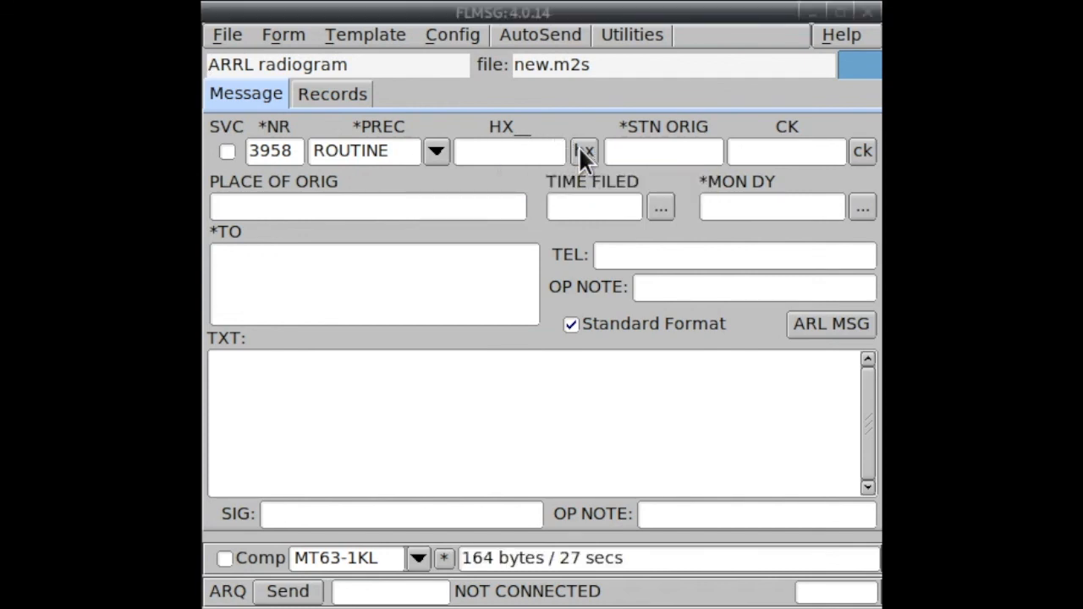